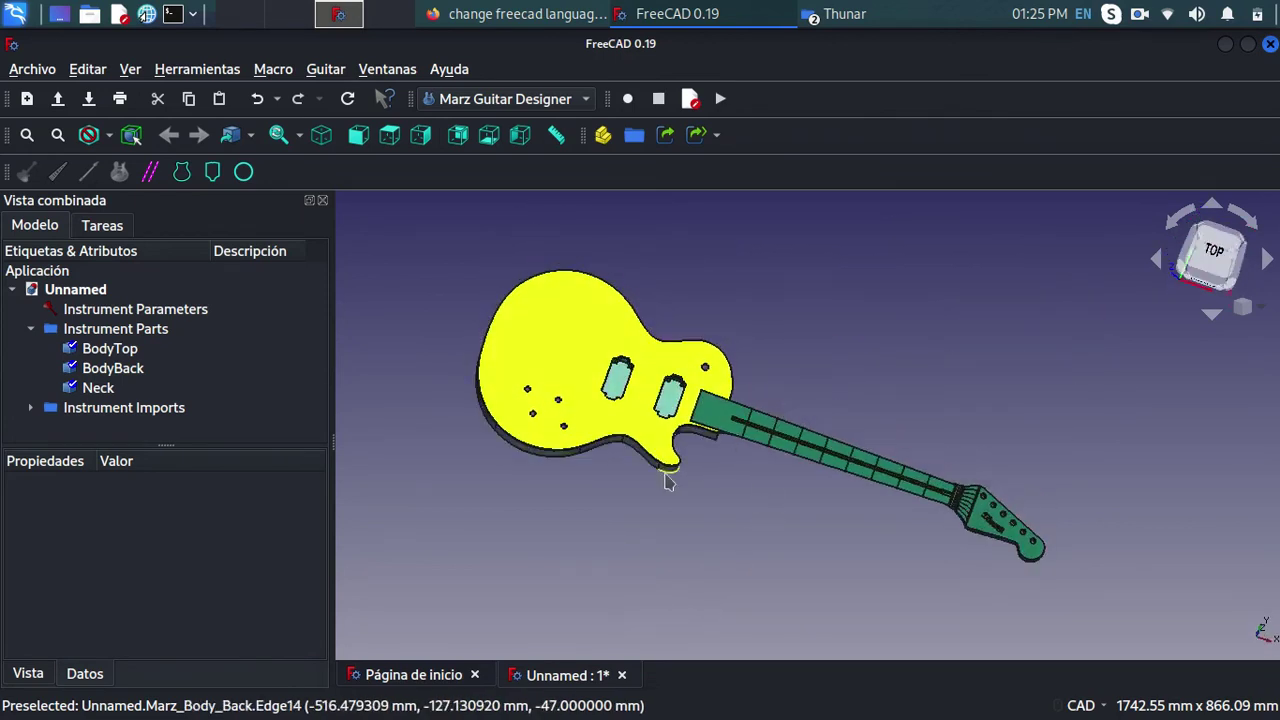
# - Orbit the finished guitar model to inspect its back and front underside
pyautogui.moveTo(668, 481)
pyautogui.keyDown('shift'); pyautogui.mouseDown(button='middle')
pyautogui.moveTo(666, 517)
pyautogui.moveTo(707, 430)
pyautogui.moveTo(680, 606)
pyautogui.moveTo(700, 690)
pyautogui.mouseUp(button='middle'); pyautogui.keyUp('shift')
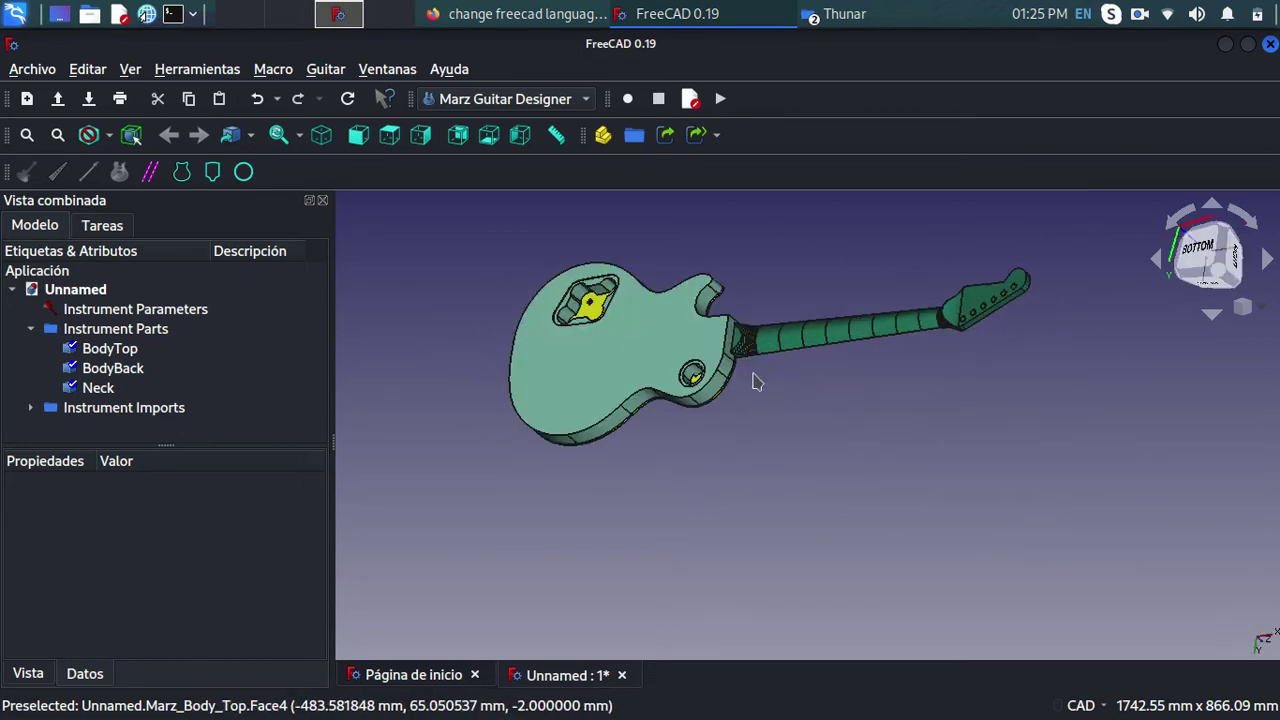
pyautogui.moveTo(659, 329)
pyautogui.keyDown('shift'); pyautogui.mouseDown(button='middle')
pyautogui.moveTo(706, 446)
pyautogui.moveTo(735, 578)
pyautogui.mouseUp(button='middle'); pyautogui.keyUp('shift')
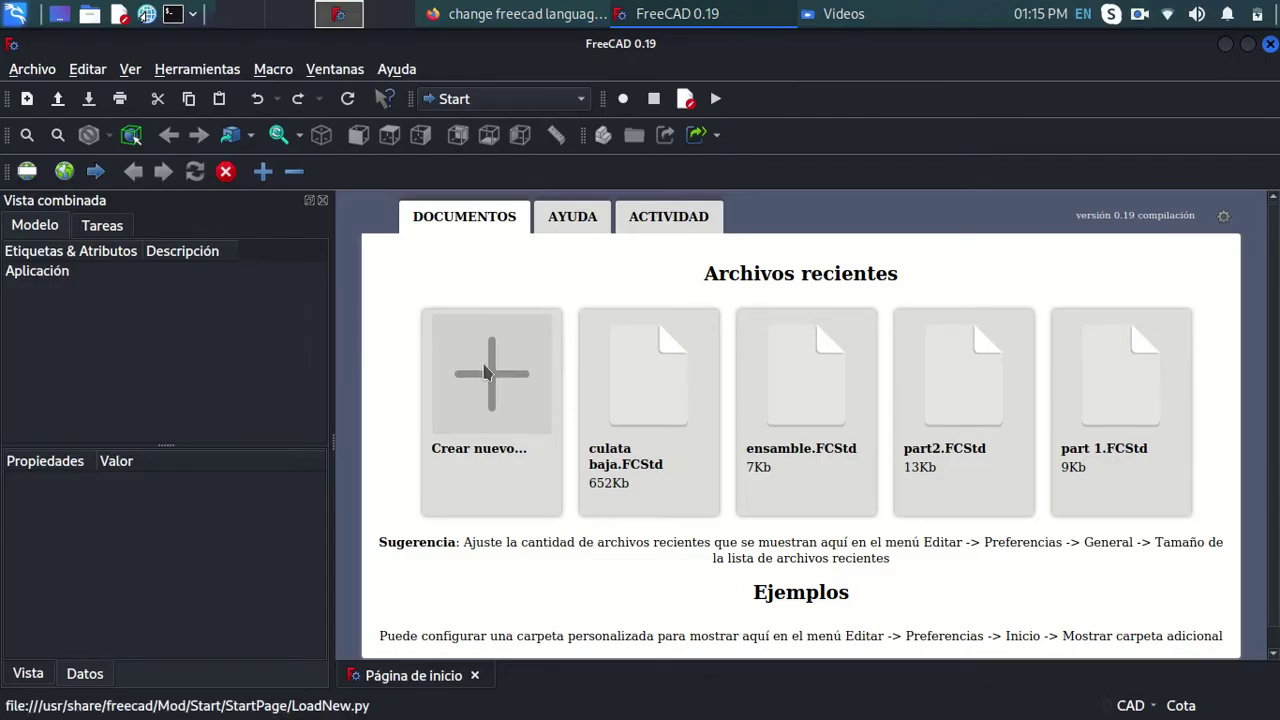
# - Create a new empty document and open the Addon Manager from the Tools menu
pyautogui.click(485, 370)
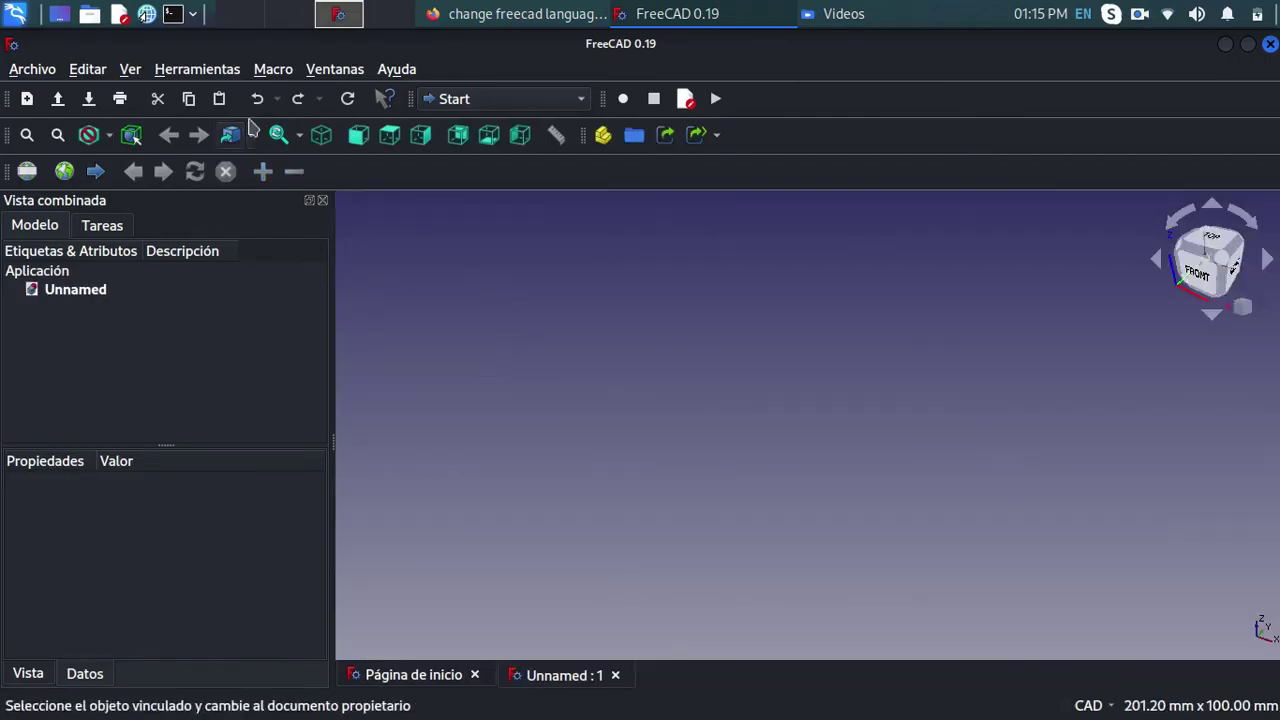
pyautogui.click(206, 72)
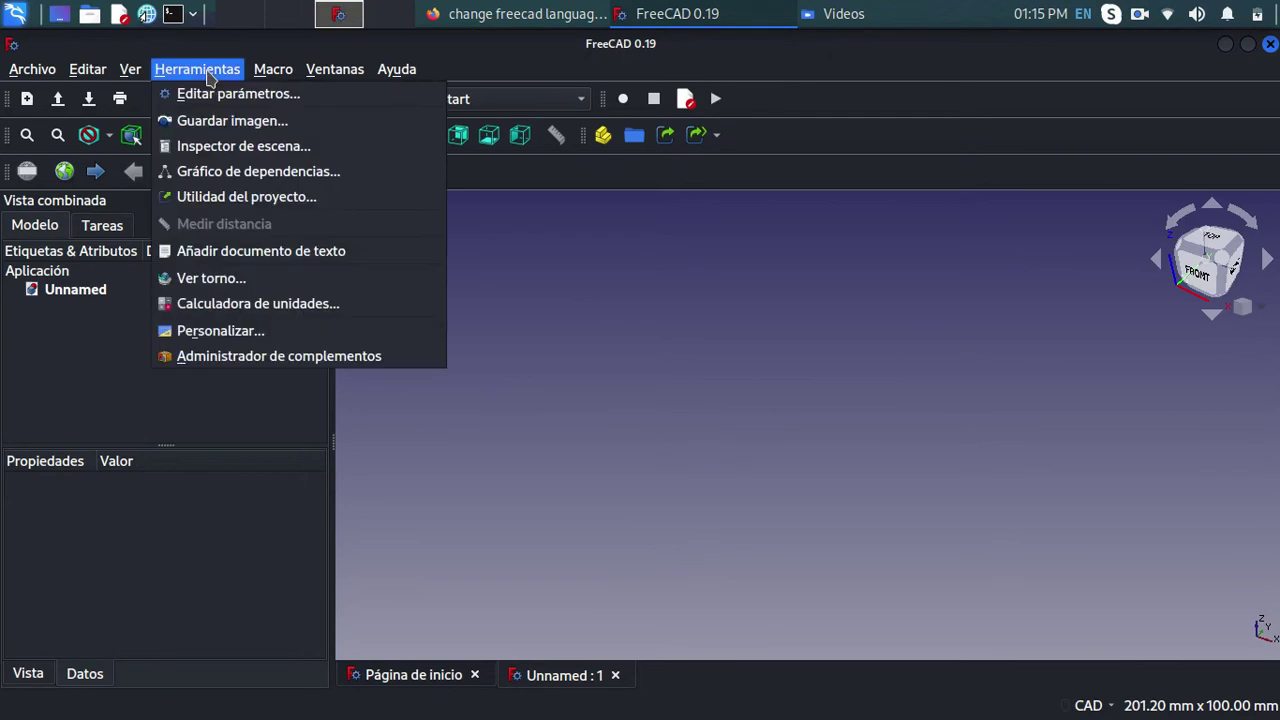
pyautogui.click(249, 356)
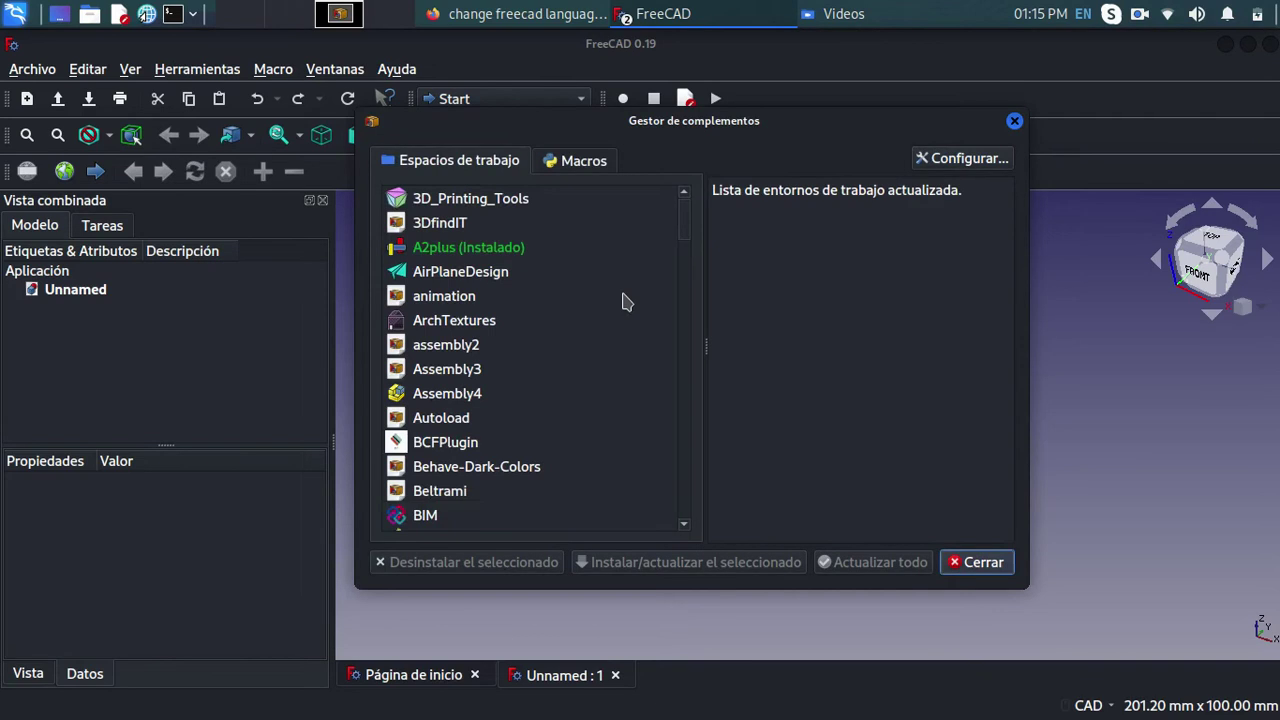
# - Scroll the workbench list and select Marz to show its description
pyautogui.scroll(-1, 566, 287)
pyautogui.scroll(-2, 563, 284)
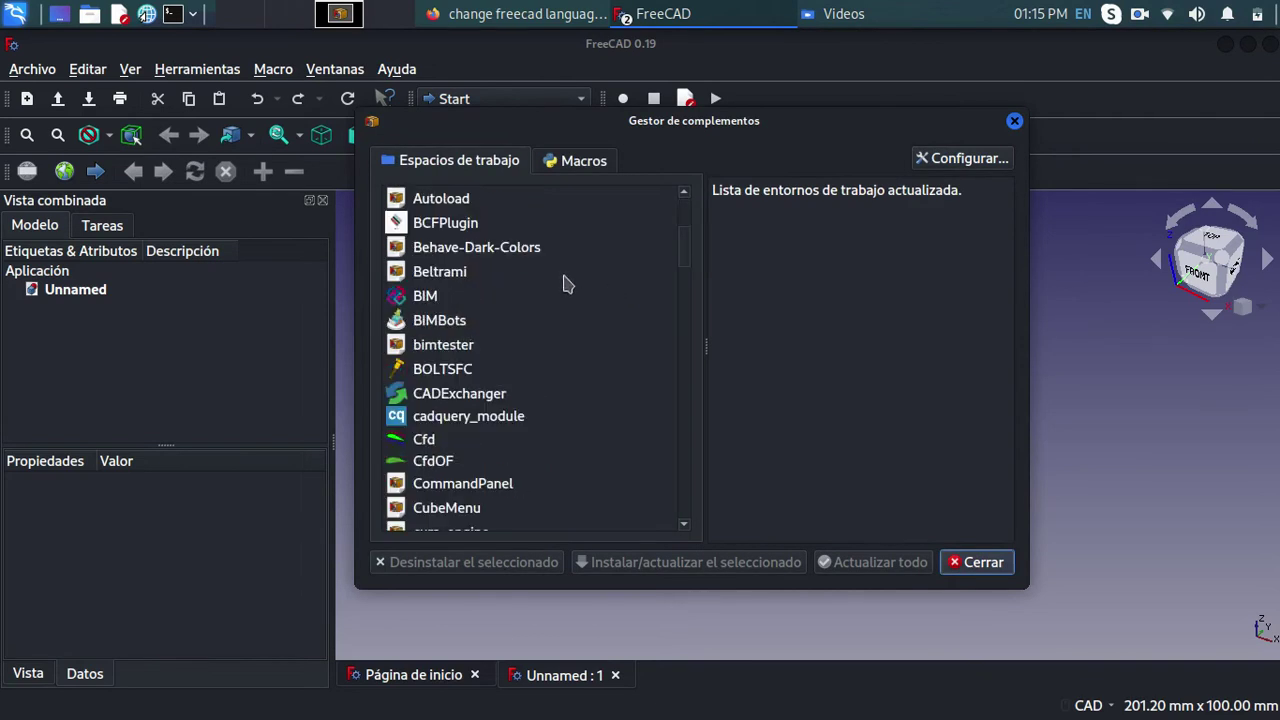
pyautogui.scroll(-3, 564, 284)
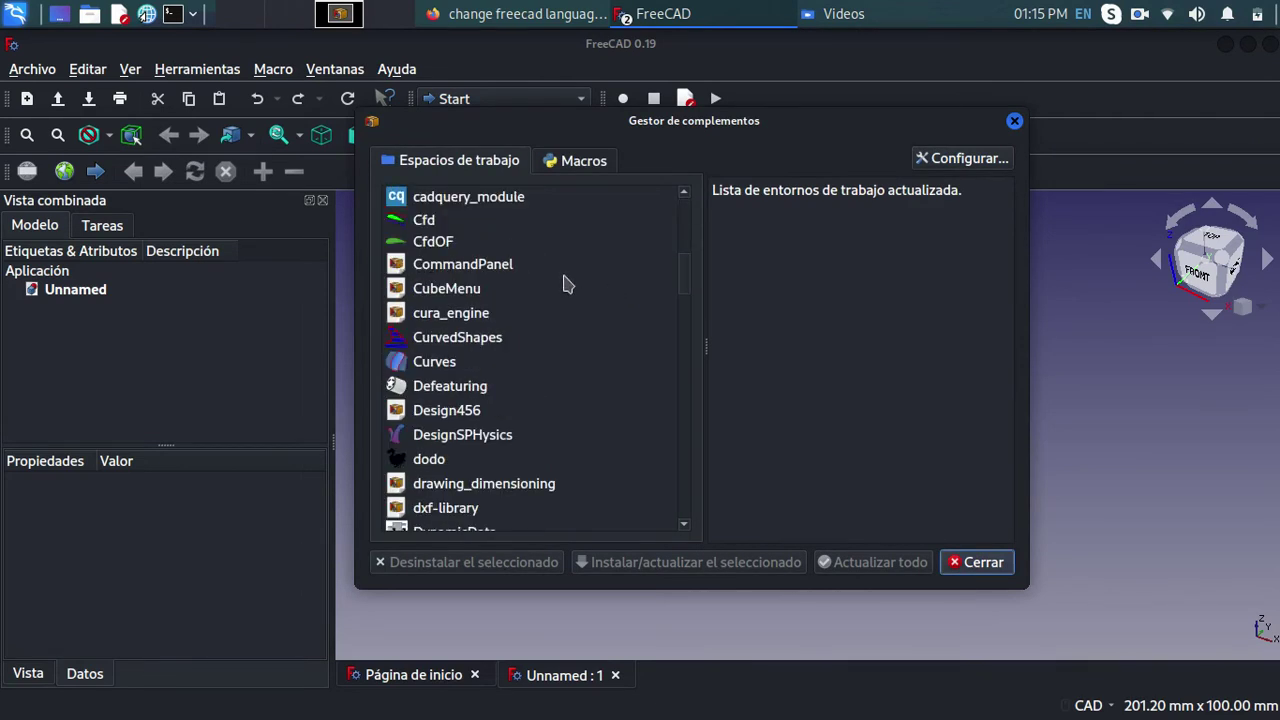
pyautogui.scroll(-1, 564, 285)
pyautogui.scroll(-3, 564, 285)
pyautogui.scroll(-1, 564, 285)
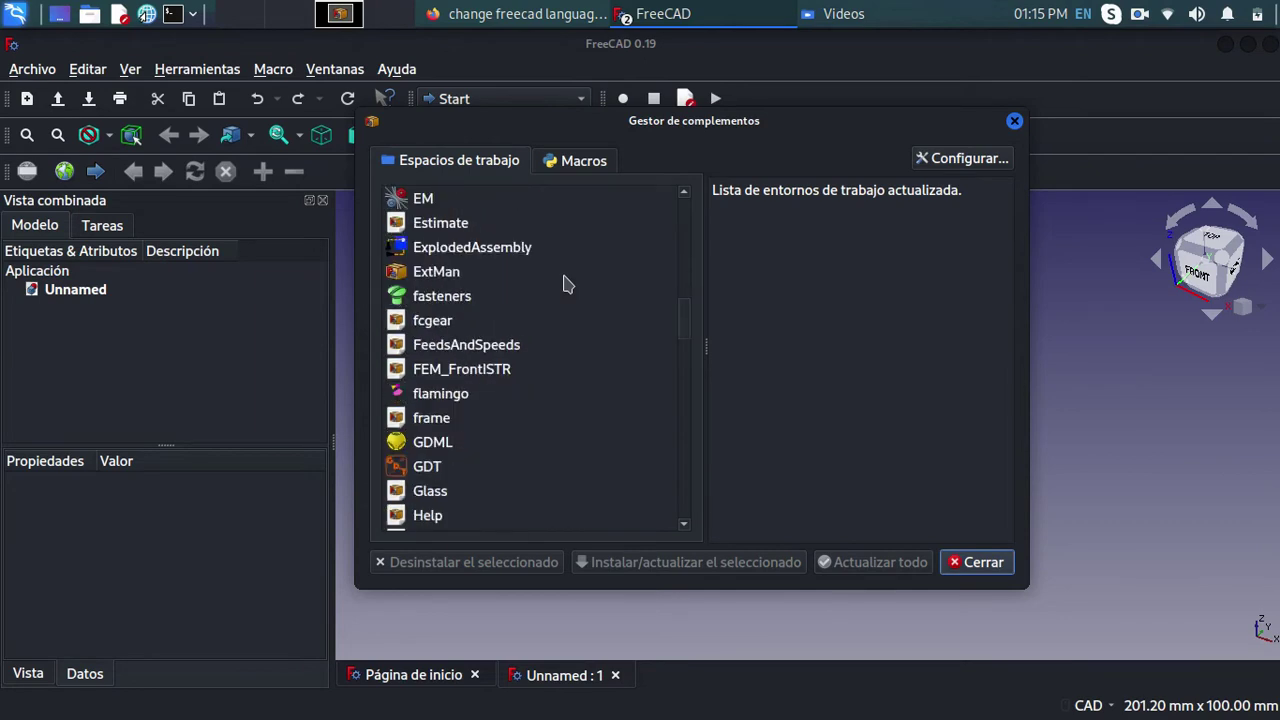
pyautogui.scroll(-2, 564, 285)
pyautogui.scroll(-2, 564, 285)
pyautogui.scroll(-1, 564, 285)
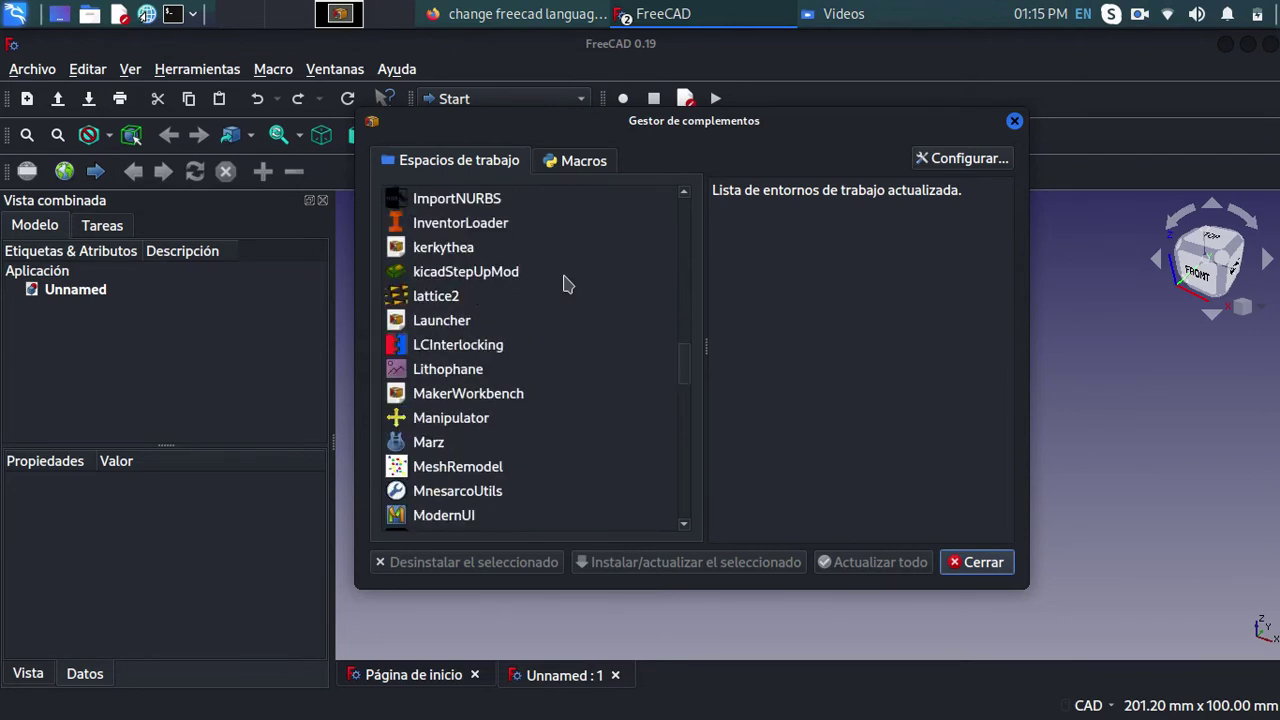
pyautogui.click(496, 442)
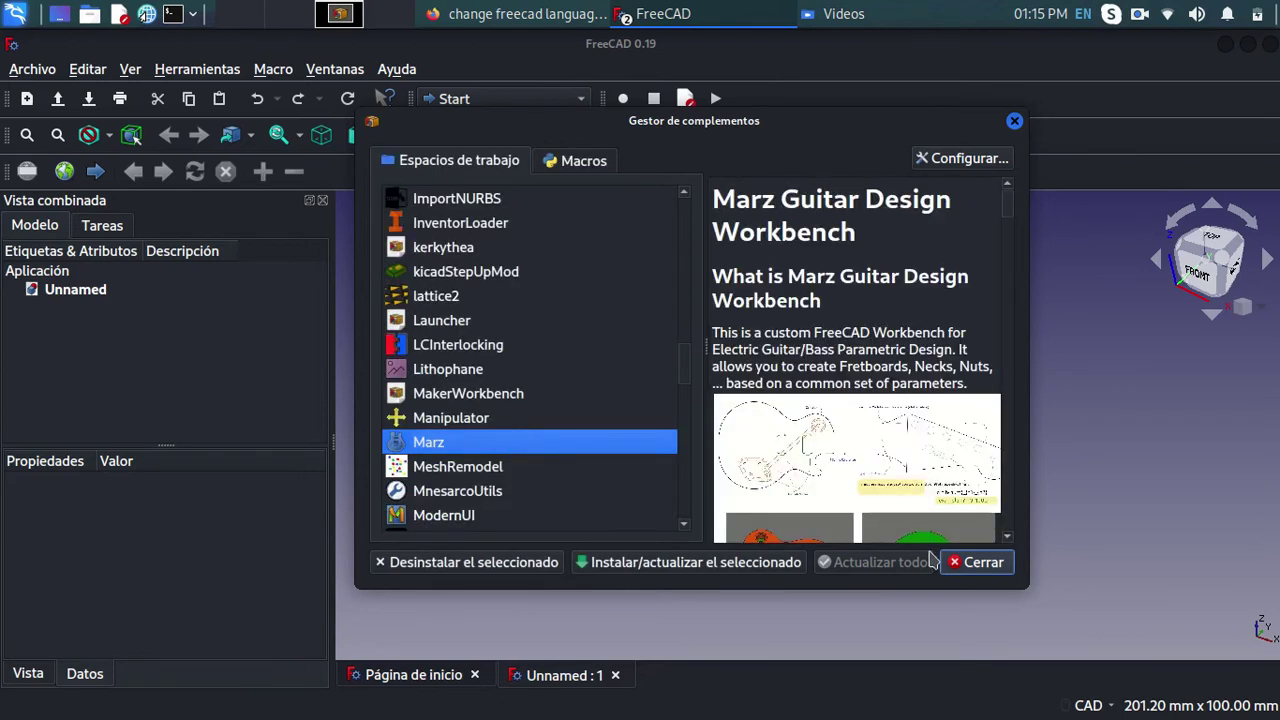
# - Install the Marz workbench, close the Addon Manager and restart FreeCAD
pyautogui.click(638, 566)
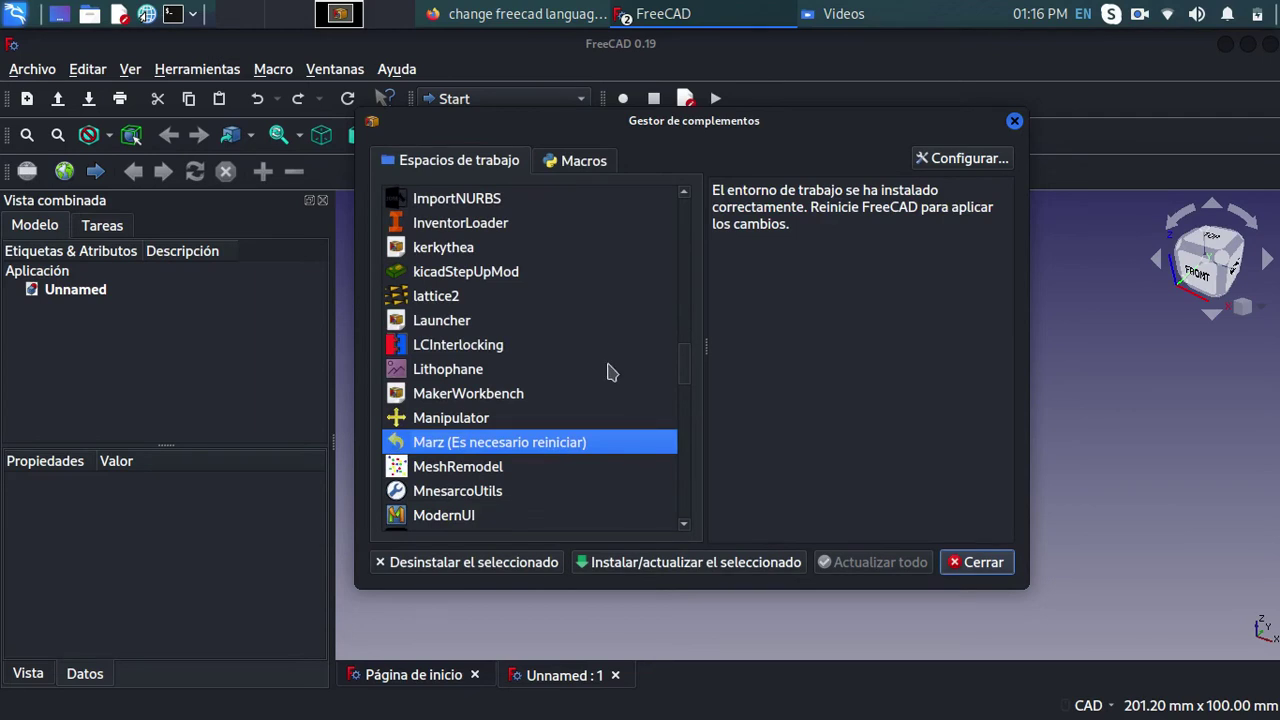
pyautogui.moveTo(798, 236); pyautogui.dragTo(713, 186)
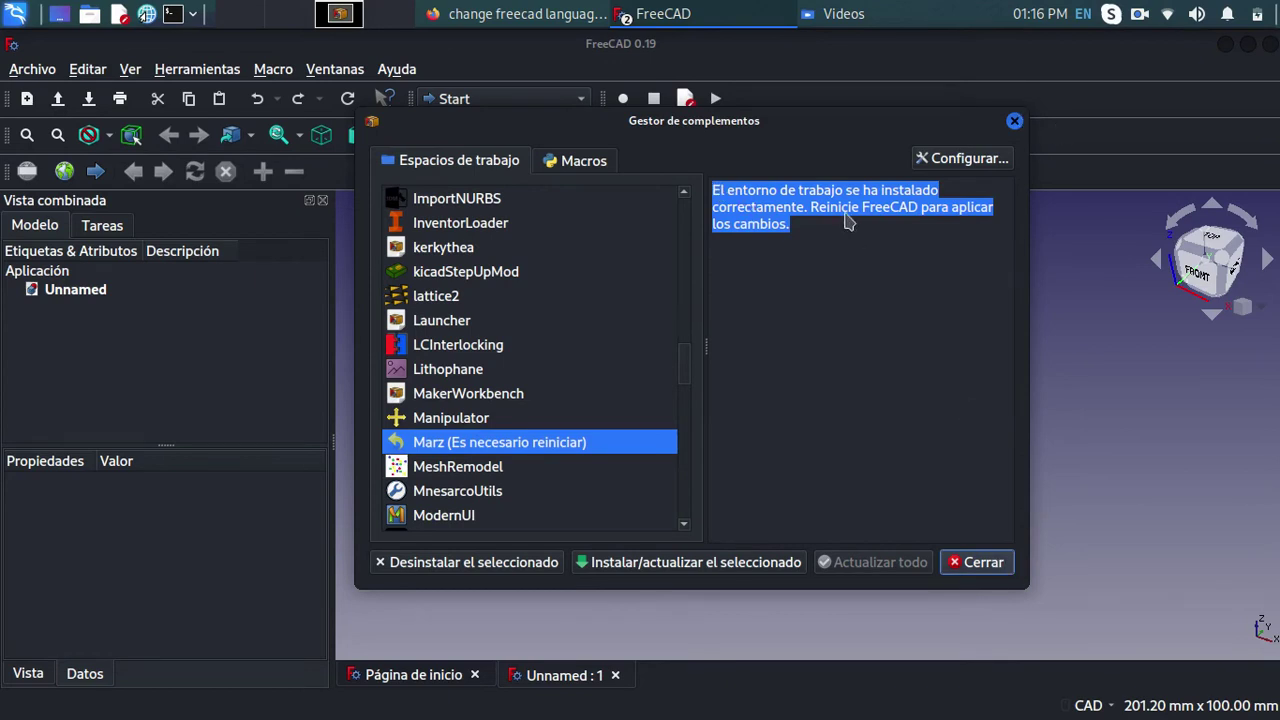
pyautogui.moveTo(818, 208); pyautogui.dragTo(907, 234)
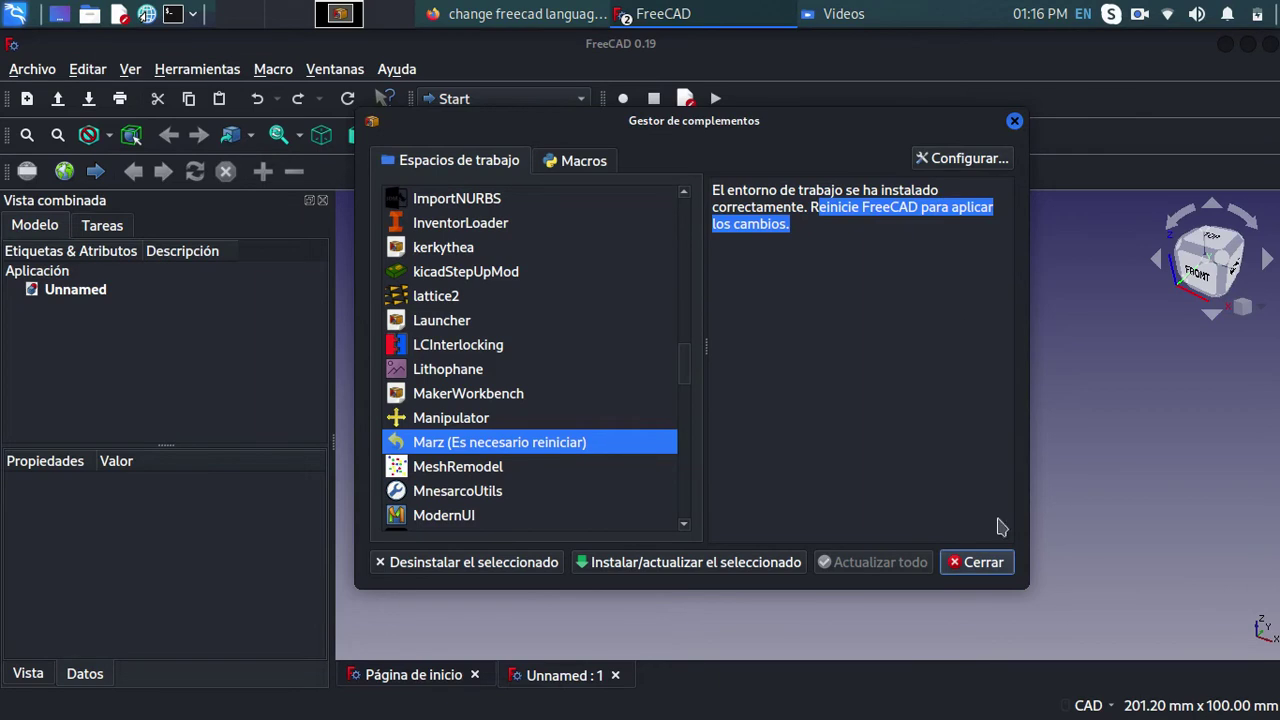
pyautogui.click(995, 564)
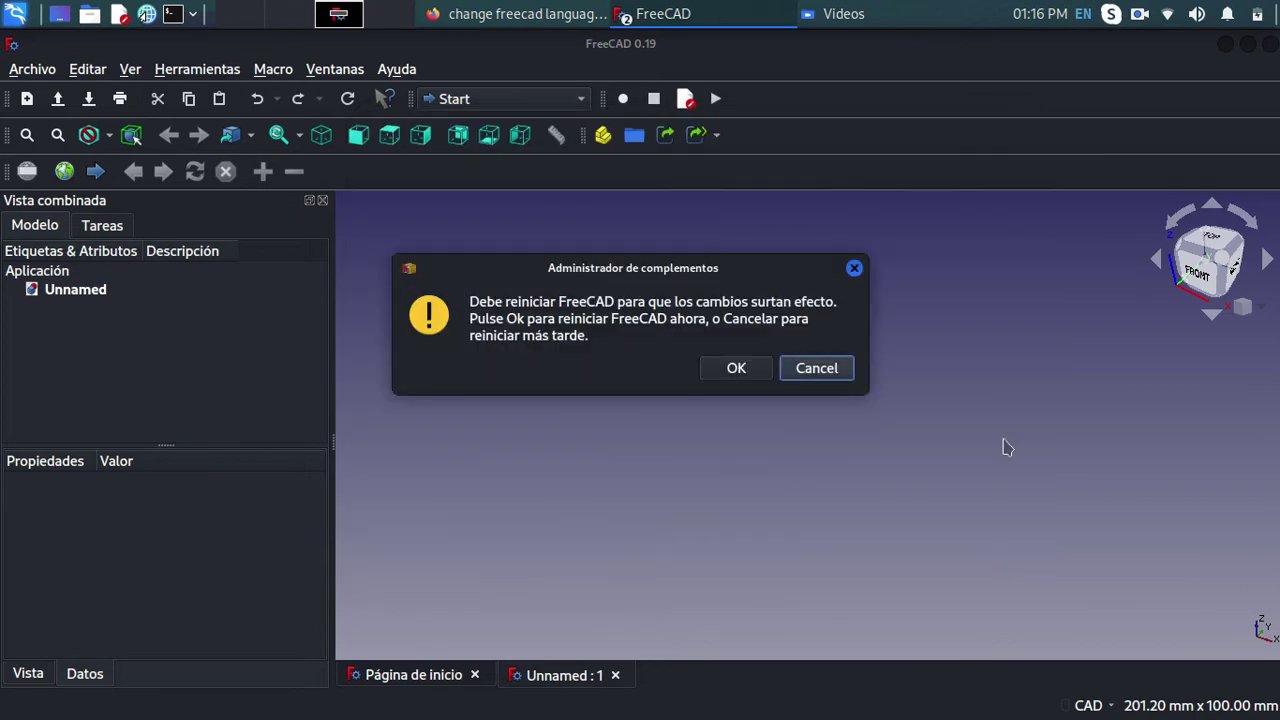
pyautogui.click(754, 368)
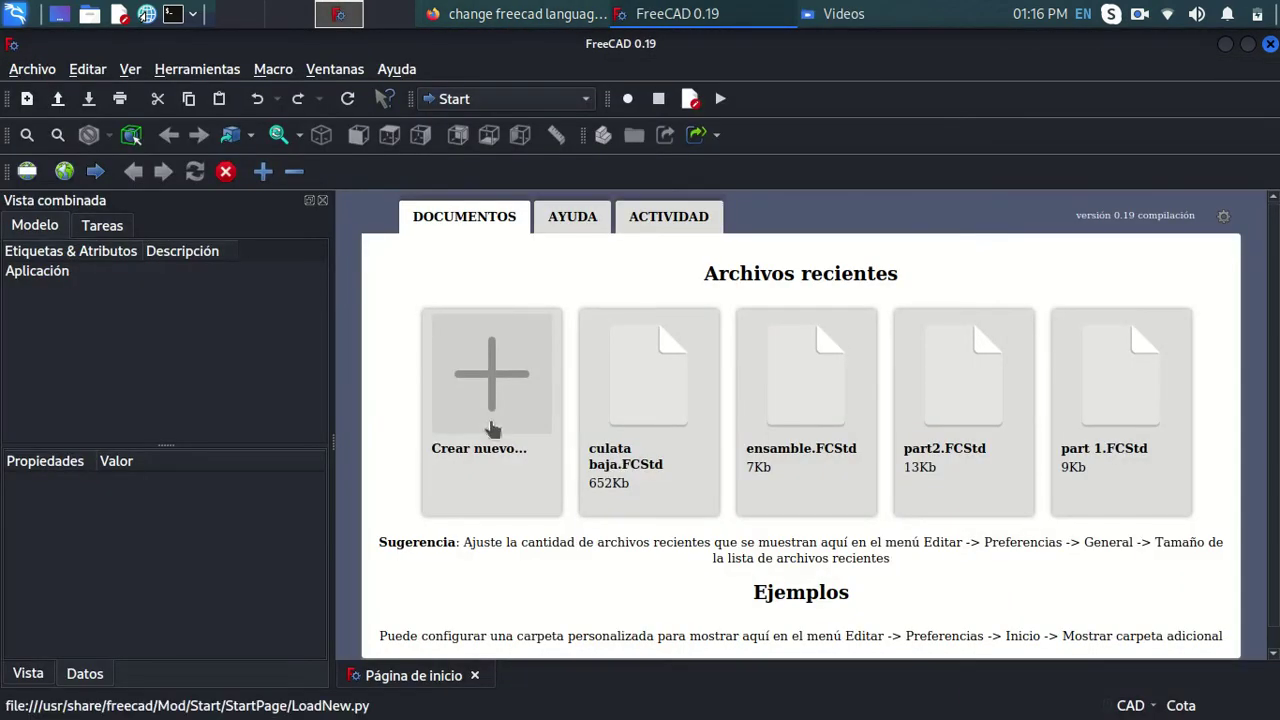
# - Create a new Unnamed document and switch to the Marz Guitar Designer workbench
pyautogui.click(492, 378)
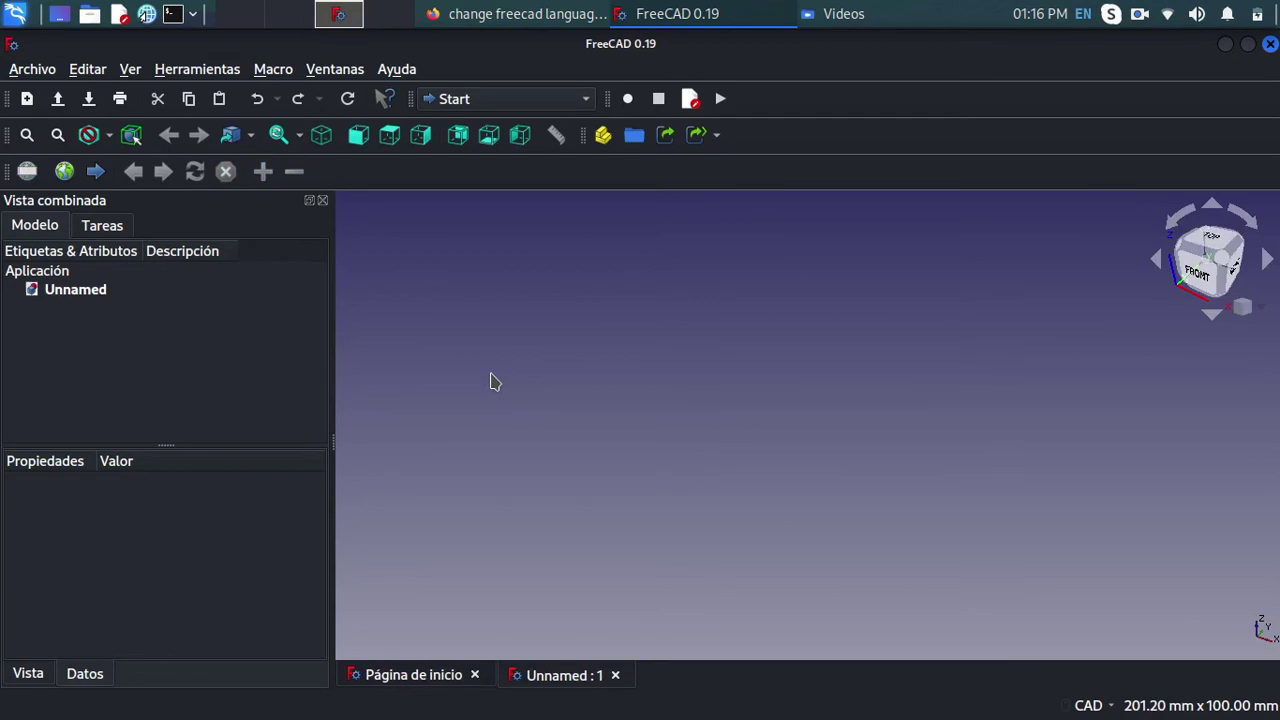
pyautogui.click(545, 106)
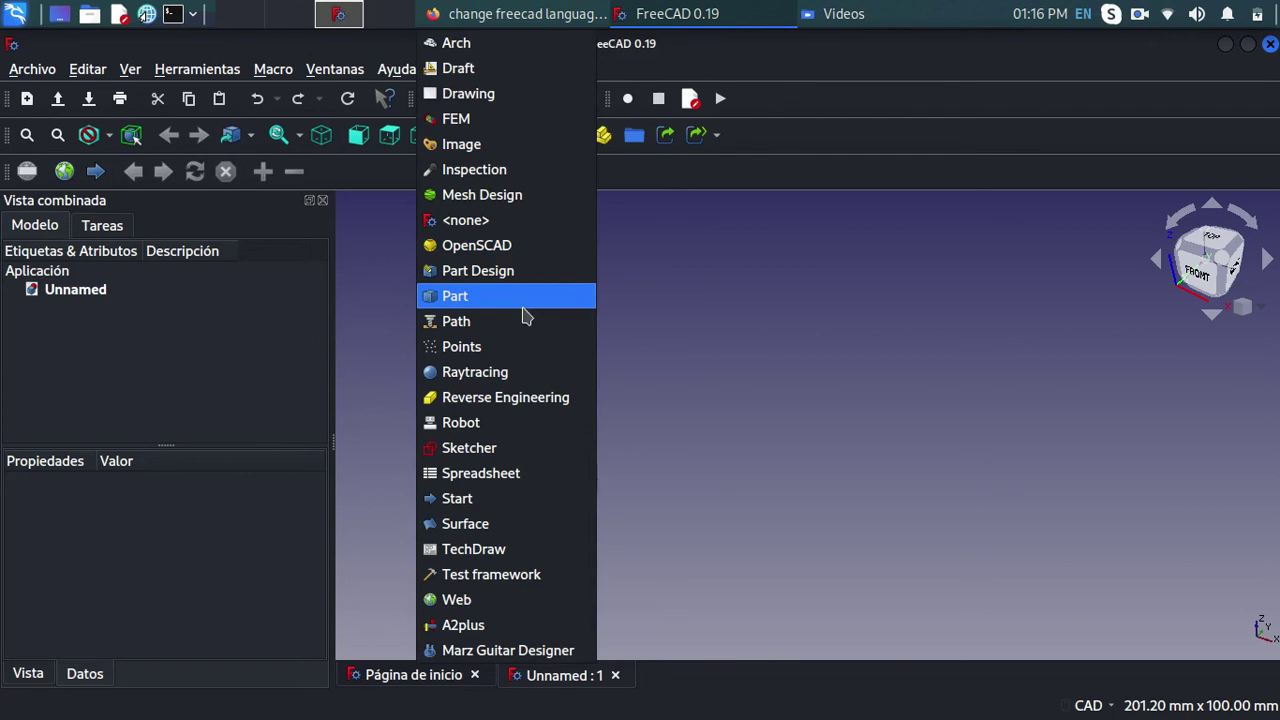
pyautogui.click(535, 652)
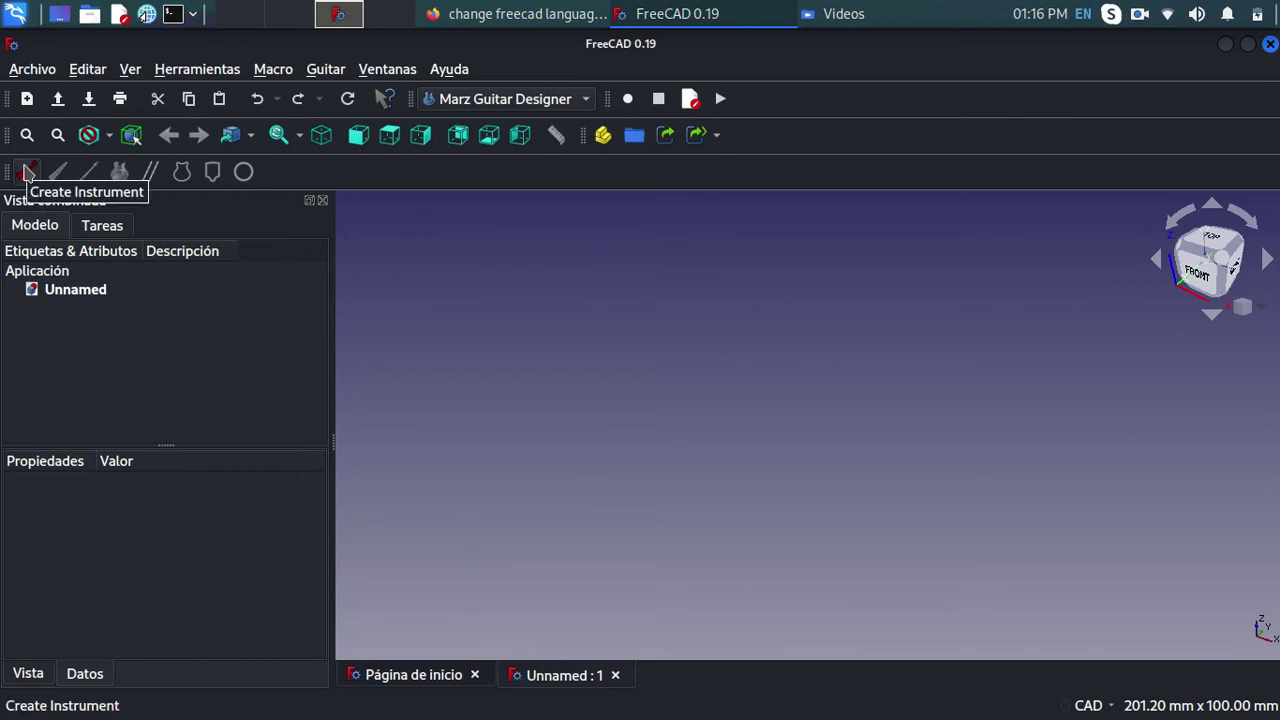
# - Add the instrument parameters, a default guitar body and a neck with the Marz tools
pyautogui.click(27, 172)
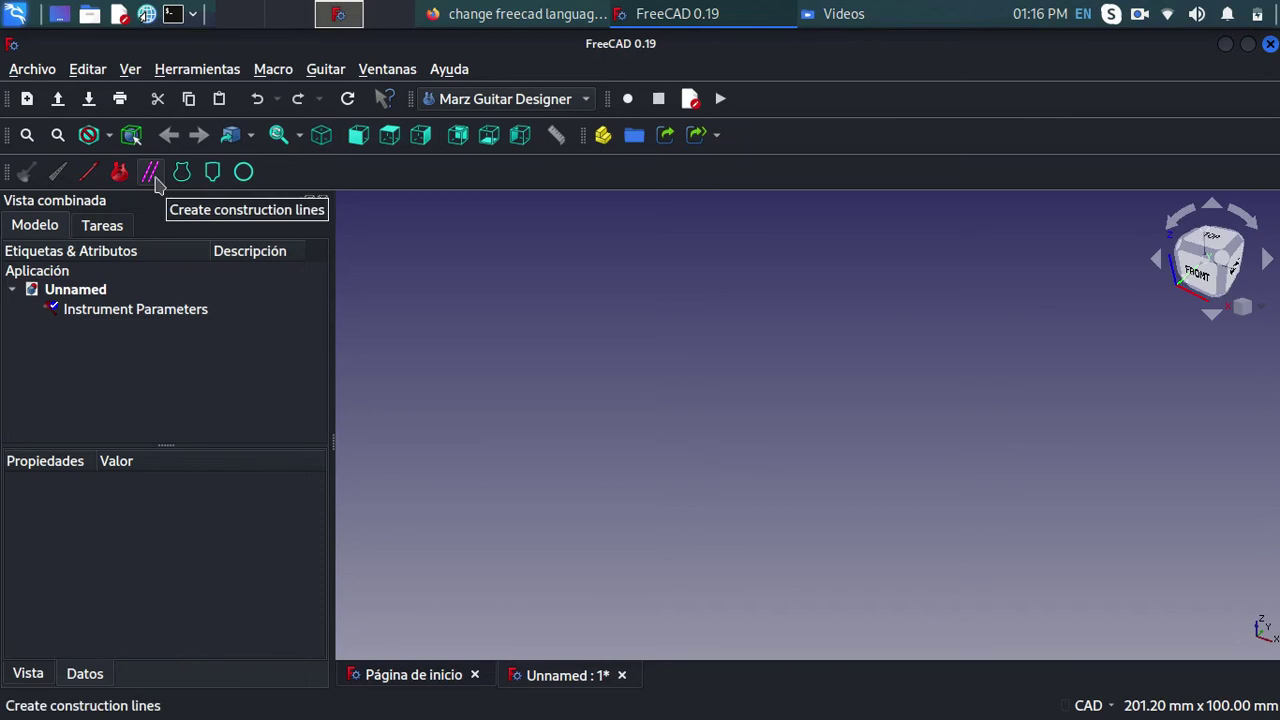
pyautogui.click(122, 174)
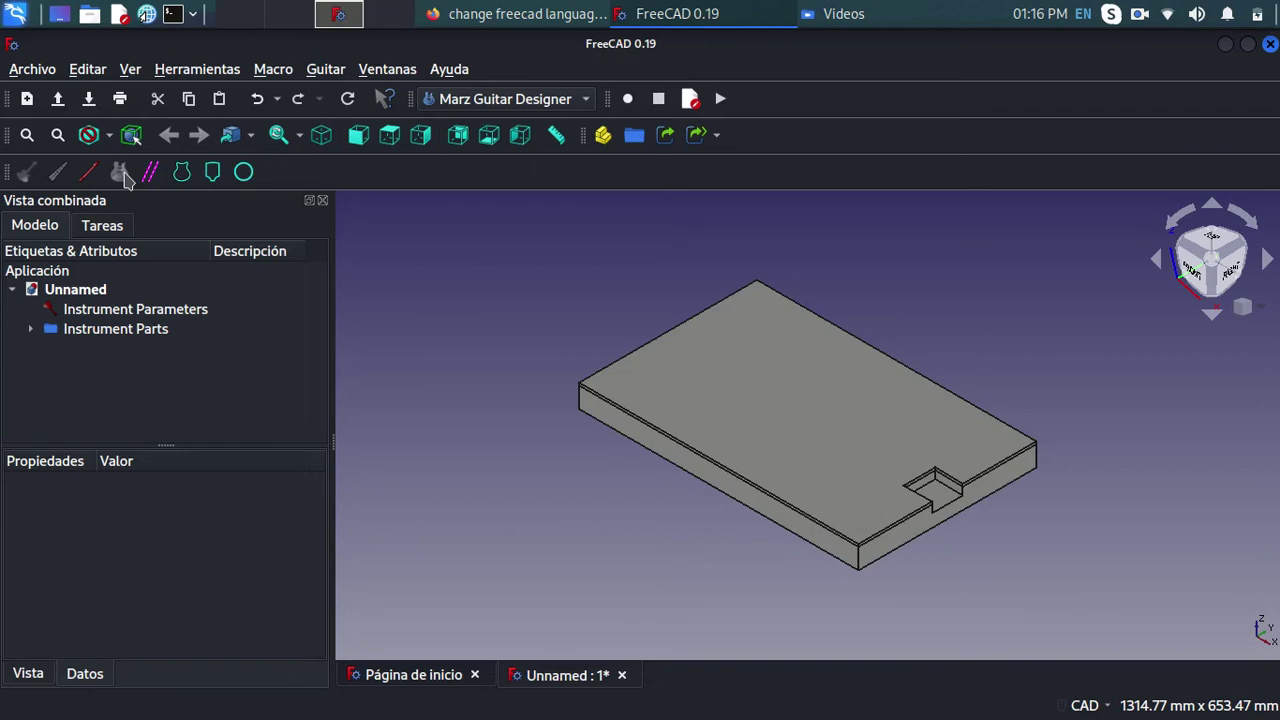
pyautogui.click(95, 175)
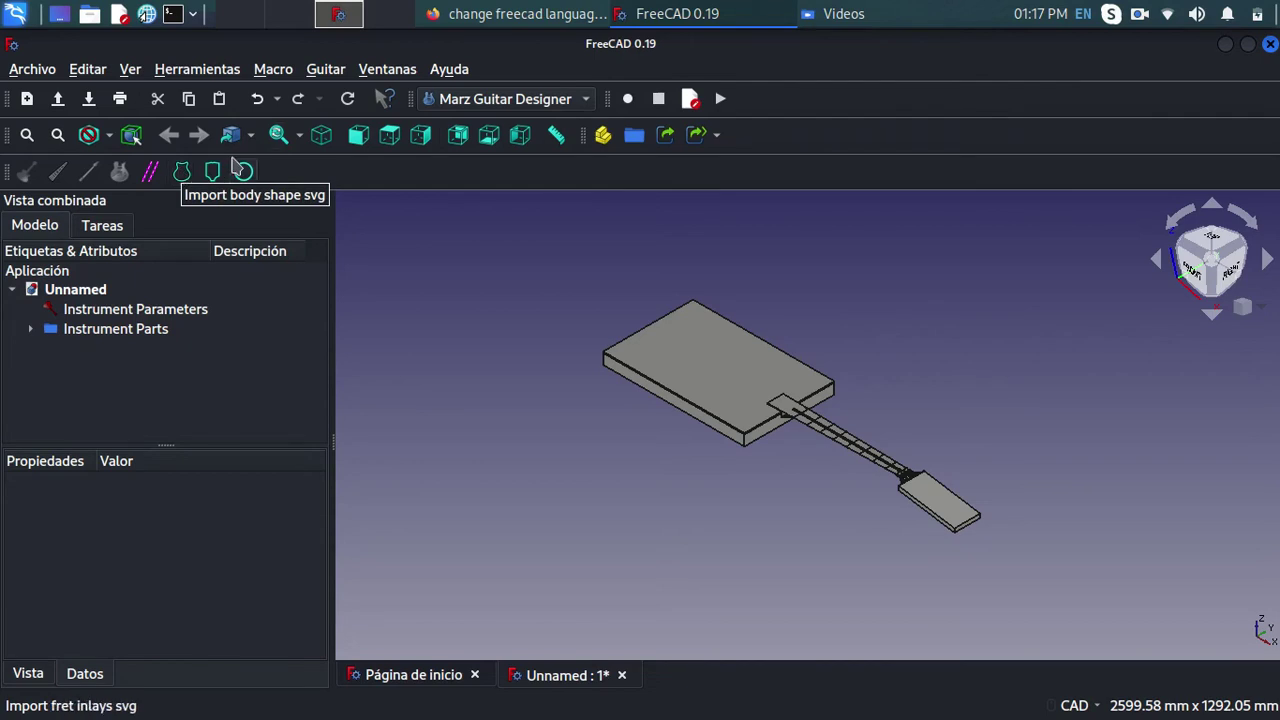
# - Open example_custom_body.svg from the examples folder in Inkscape
pyautogui.click(89, 14)
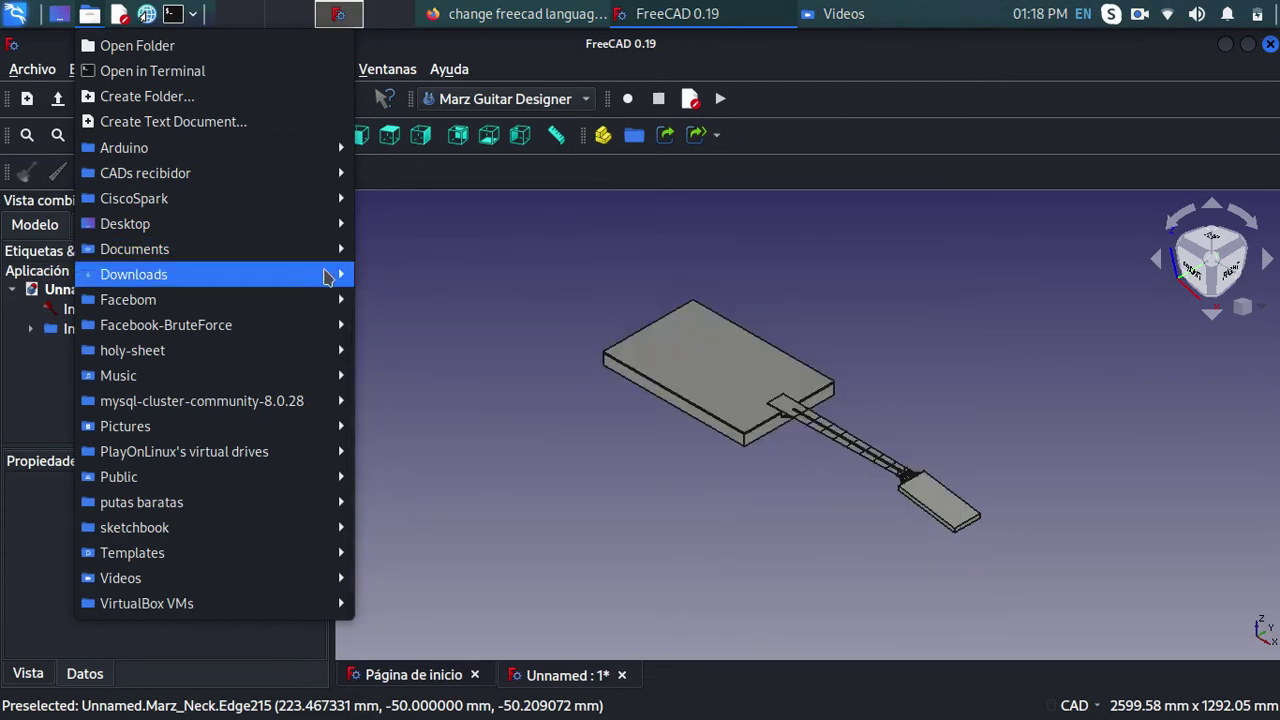
pyautogui.moveTo(133, 274)
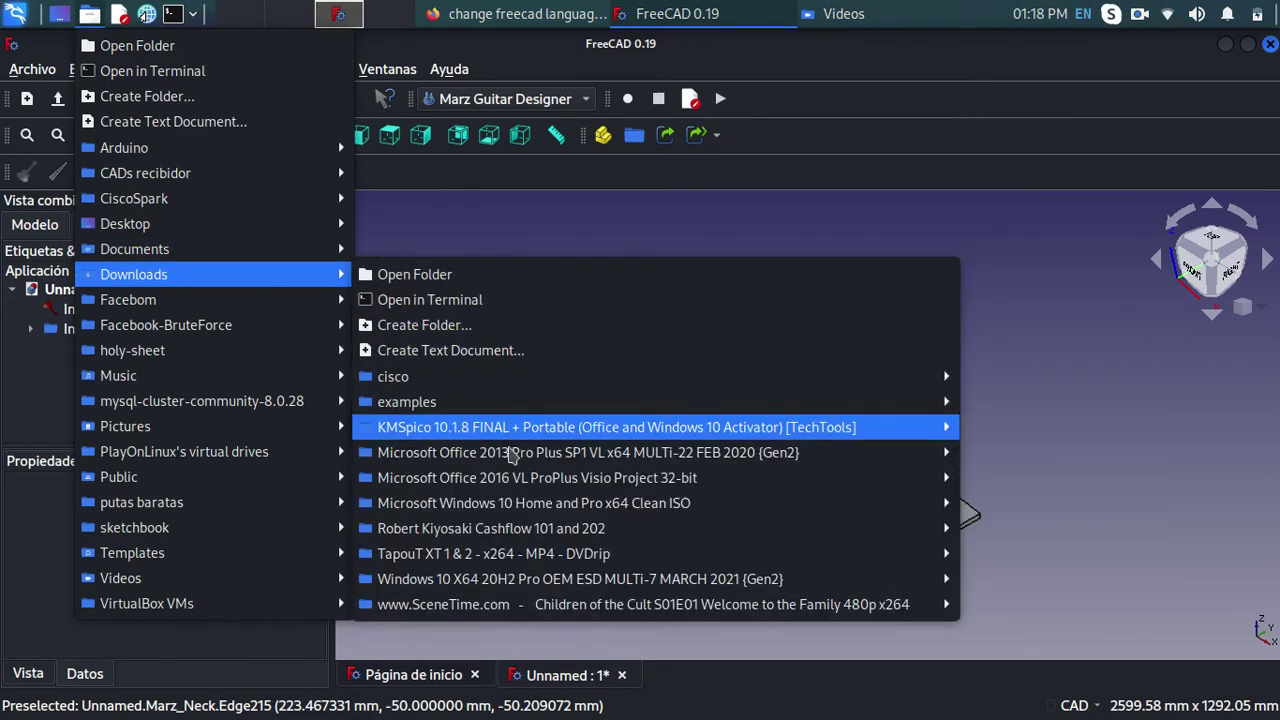
pyautogui.moveTo(407, 401)
pyautogui.click(1028, 414)
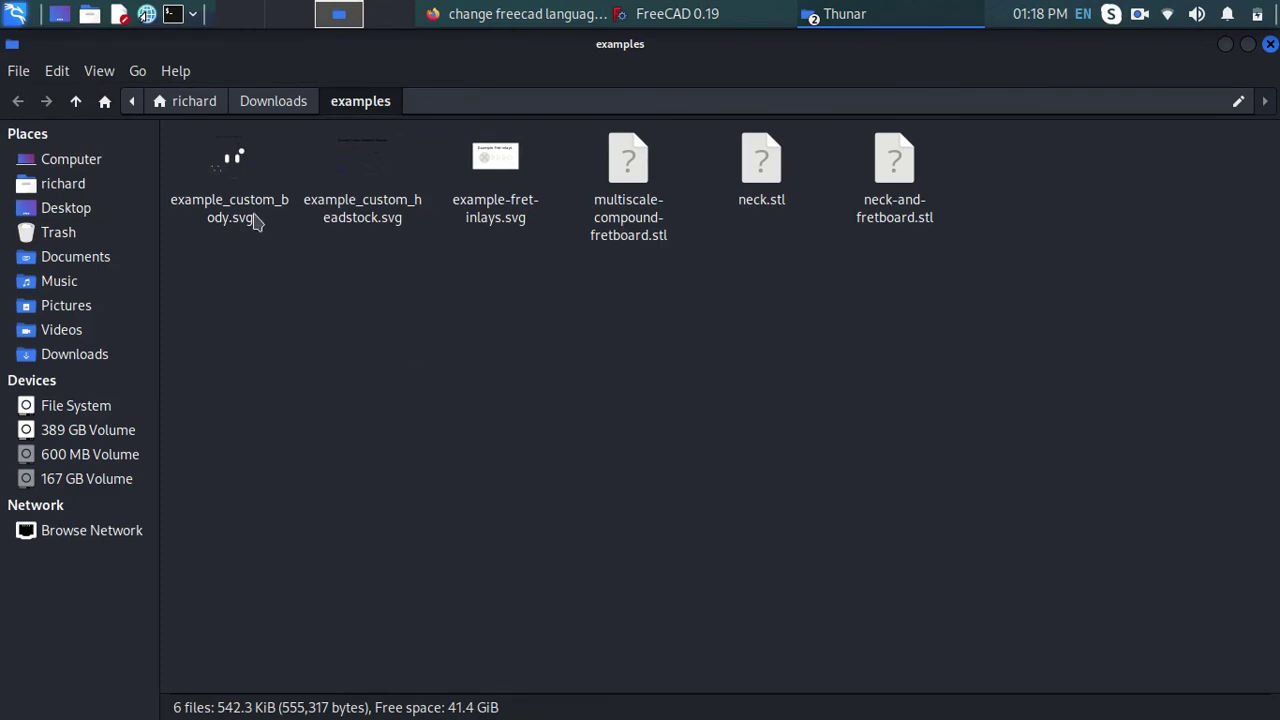
pyautogui.click(240, 177)
pyautogui.rightClick(240, 177)
pyautogui.moveTo(298, 213)
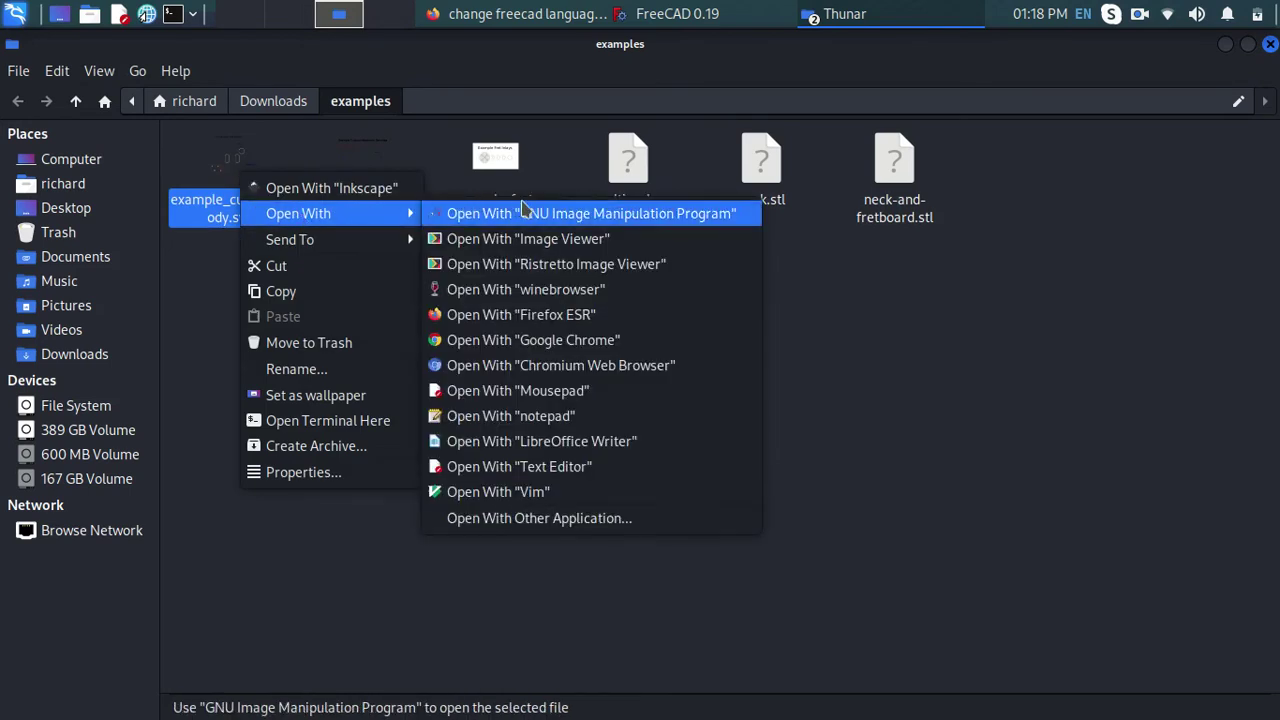
pyautogui.click(360, 192)
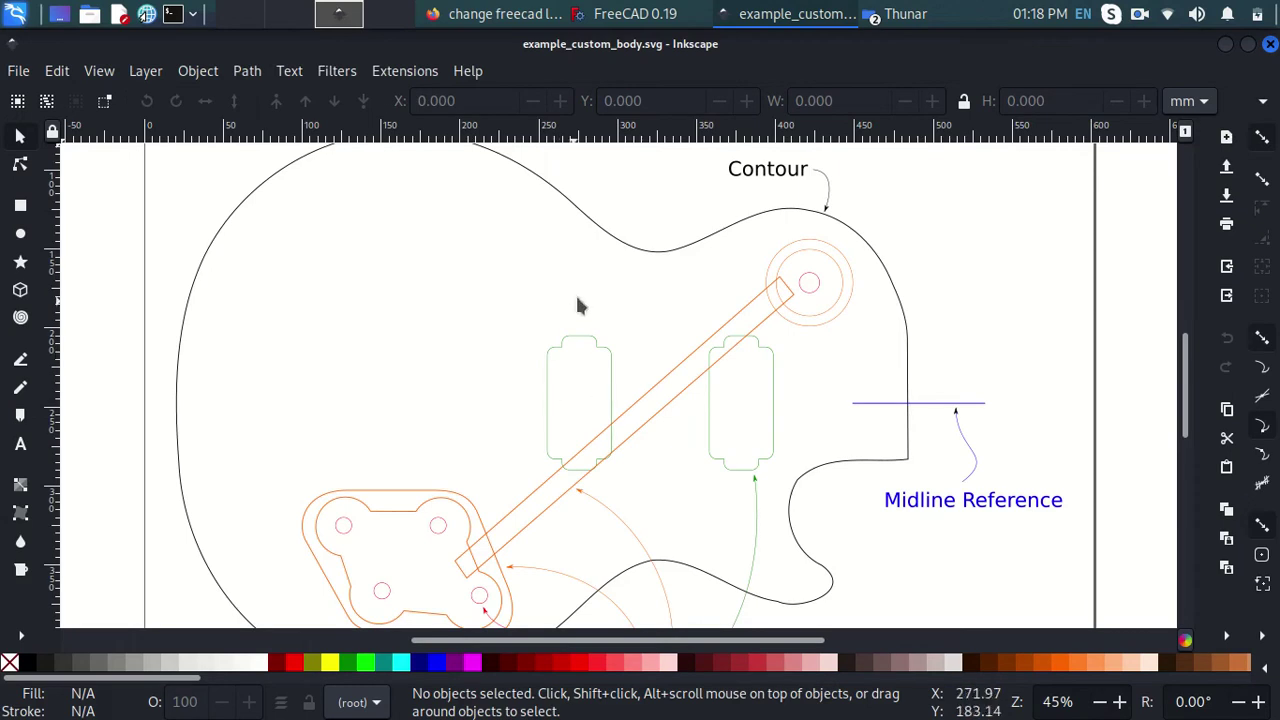
# - Review the body template's contour and pickup pocket outlines, then return to FreeCAD
pyautogui.scroll(-3, 757, 397)
pyautogui.scroll(2, 755, 397)
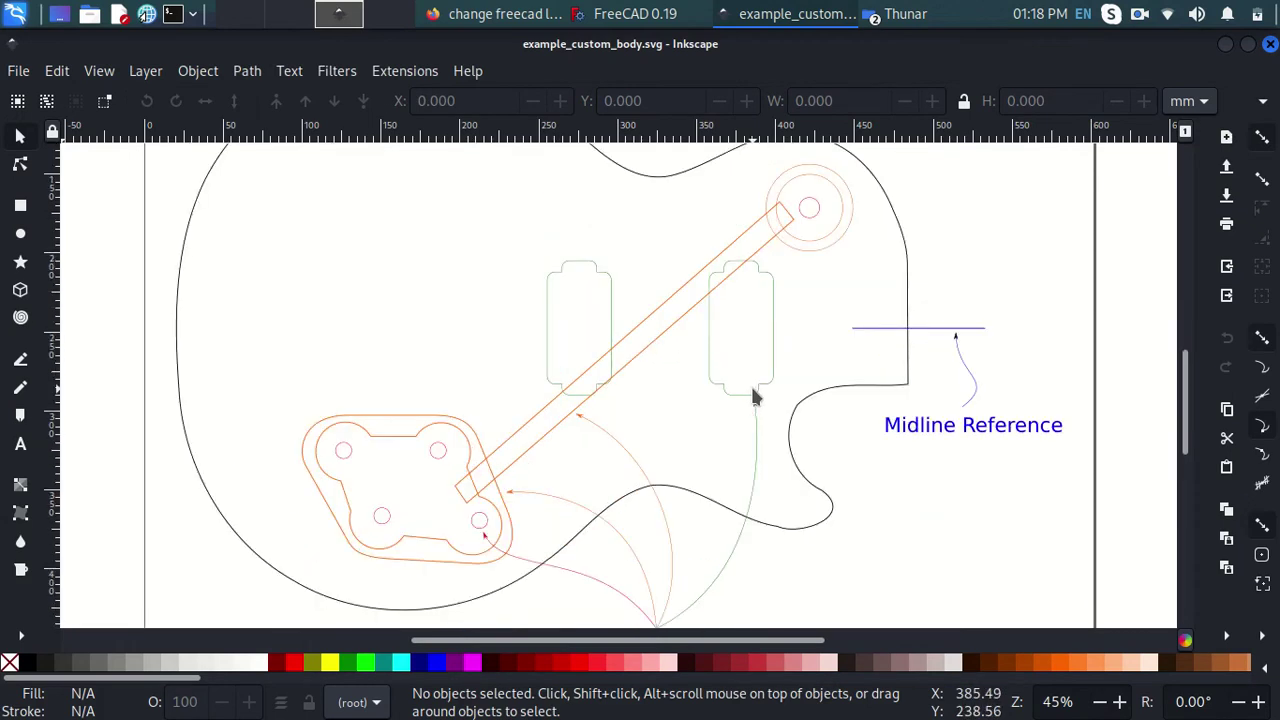
pyautogui.keyDown('ctrl'); pyautogui.scroll(-1, 755, 397); pyautogui.keyUp('ctrl')
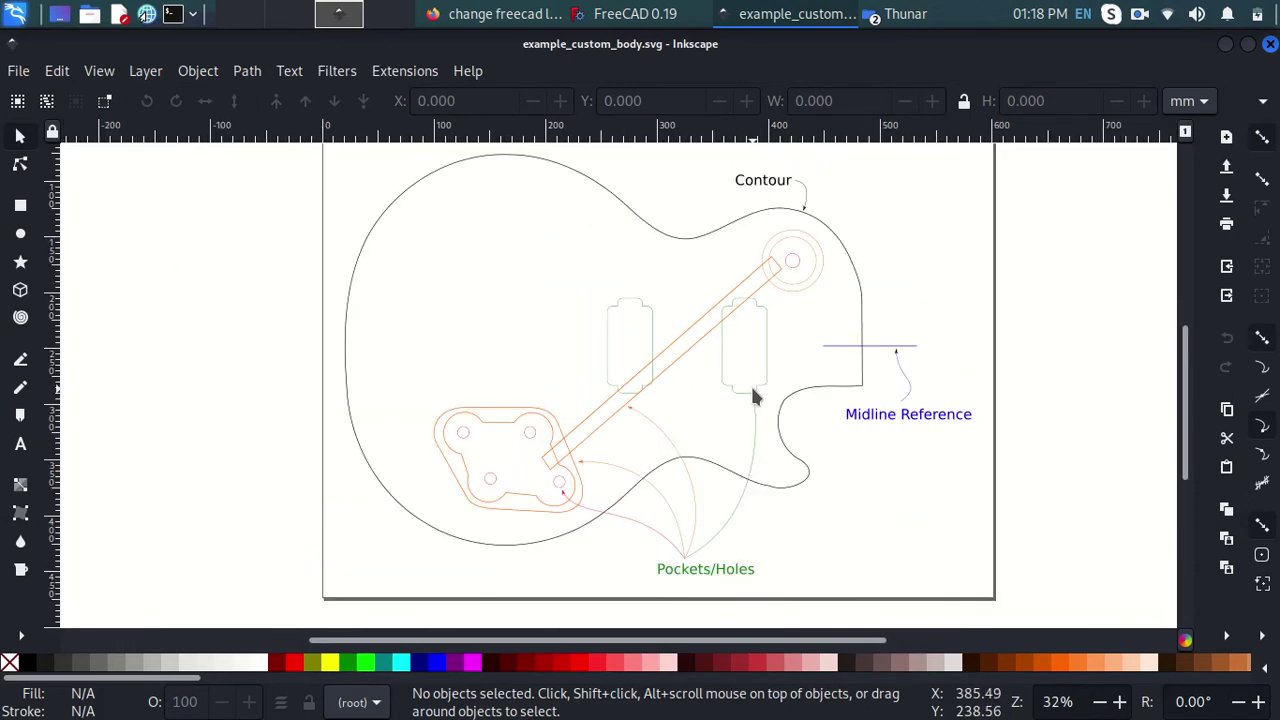
pyautogui.click(612, 327)
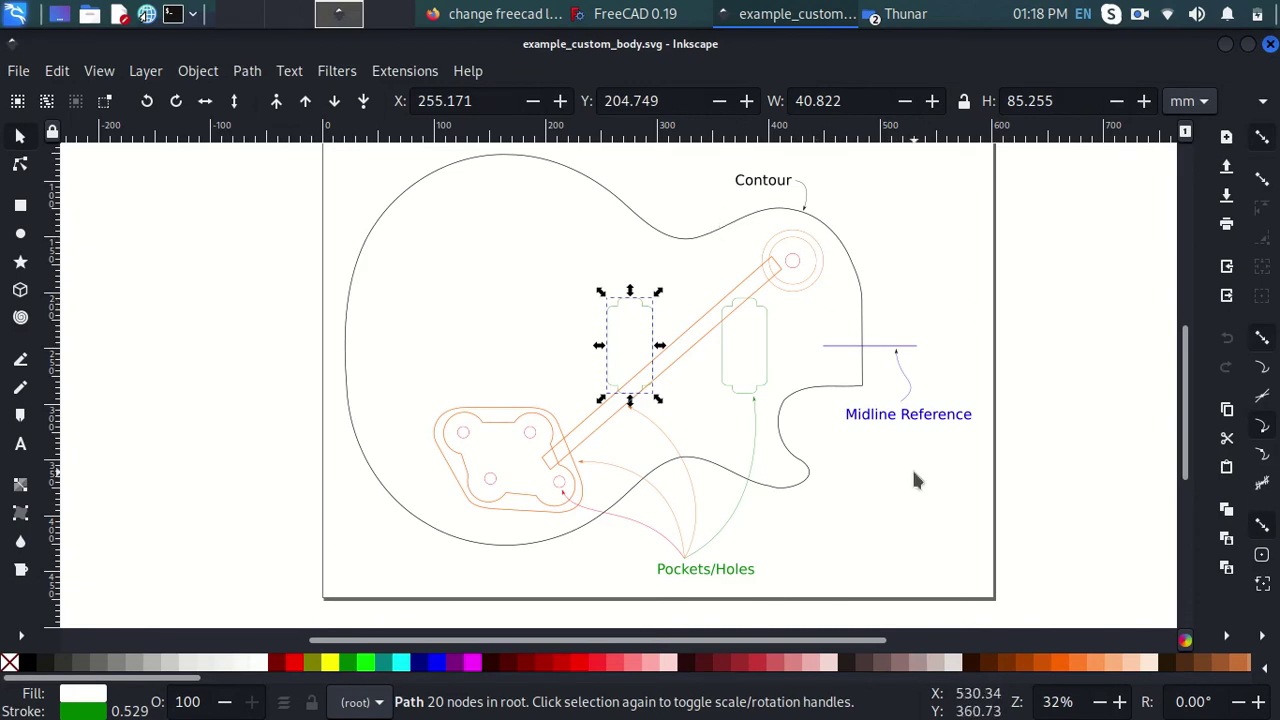
pyautogui.rightClick(905, 14)
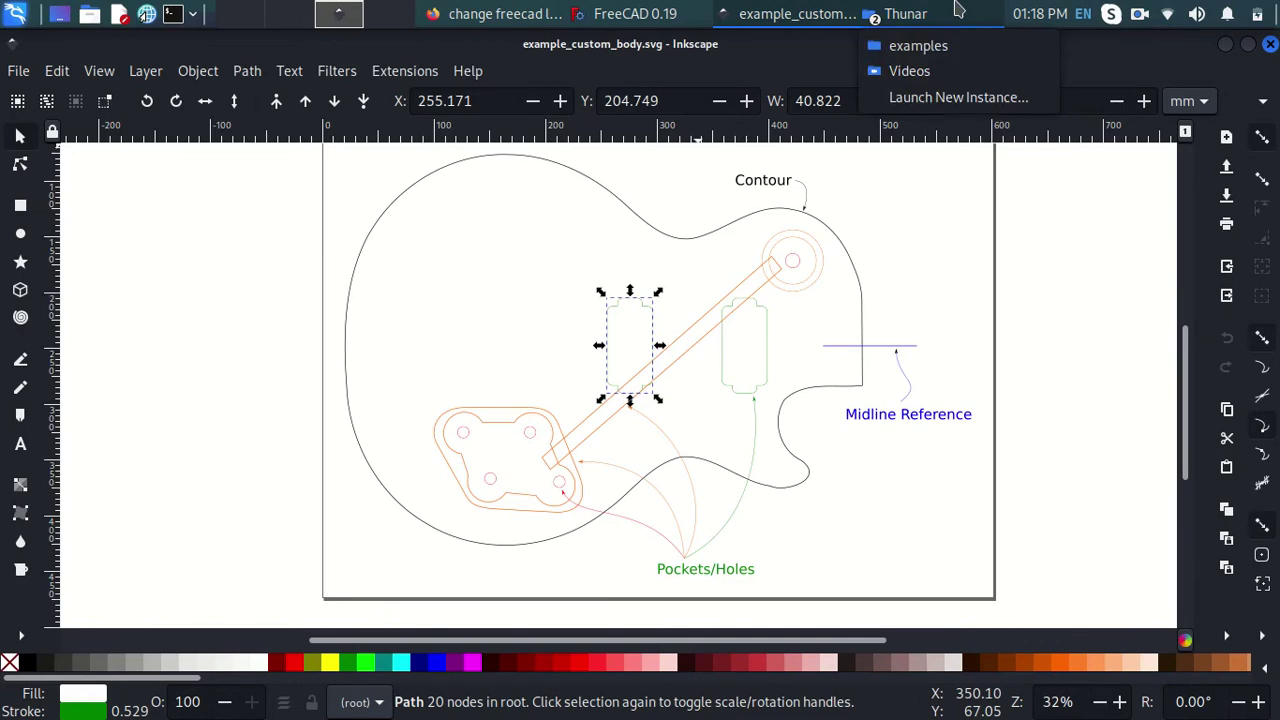
pyautogui.click(615, 12)
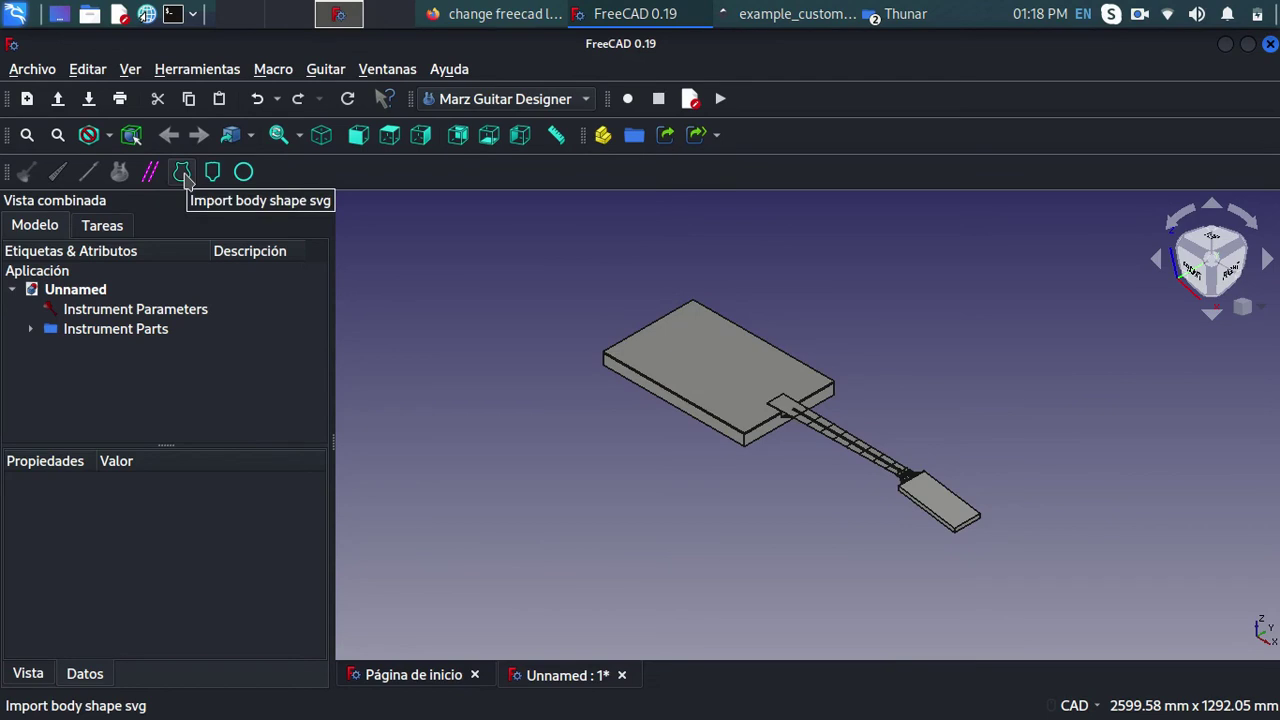
# - Import example_custom_body.svg from Downloads/examples as the guitar body shape
pyautogui.click(182, 174)
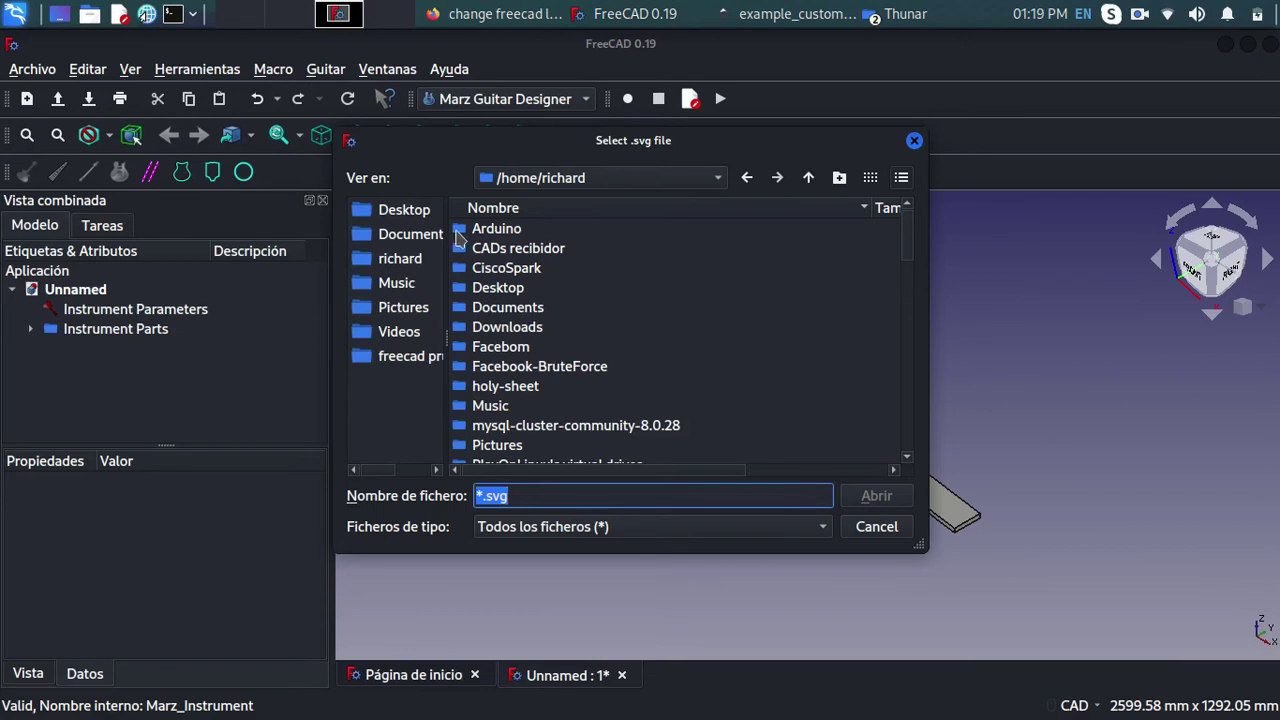
pyautogui.doubleClick(507, 327)
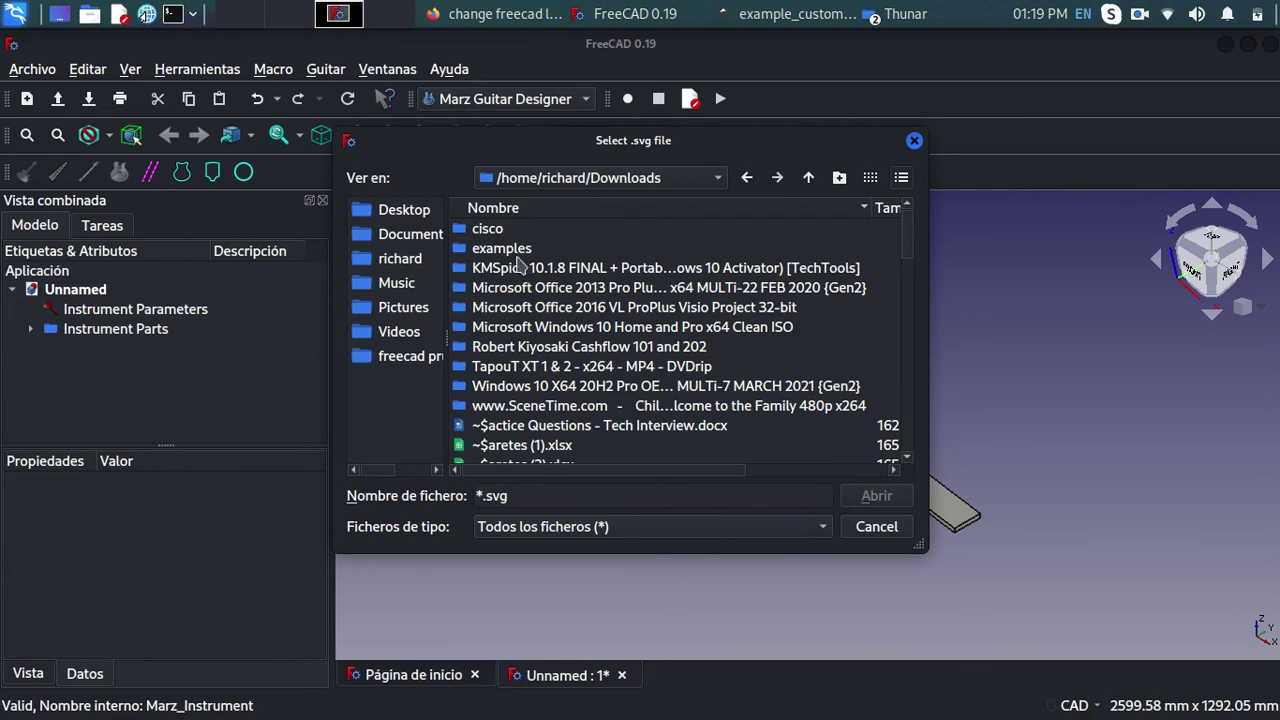
pyautogui.doubleClick(505, 249)
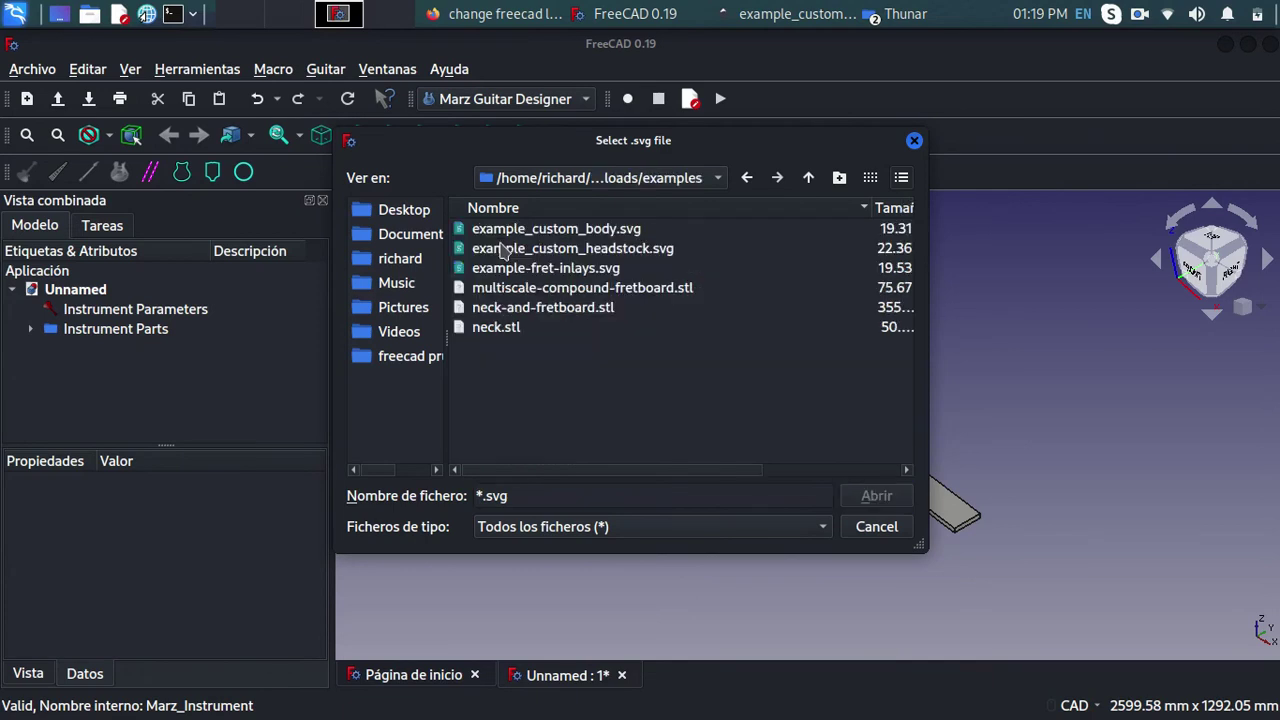
pyautogui.click(526, 233)
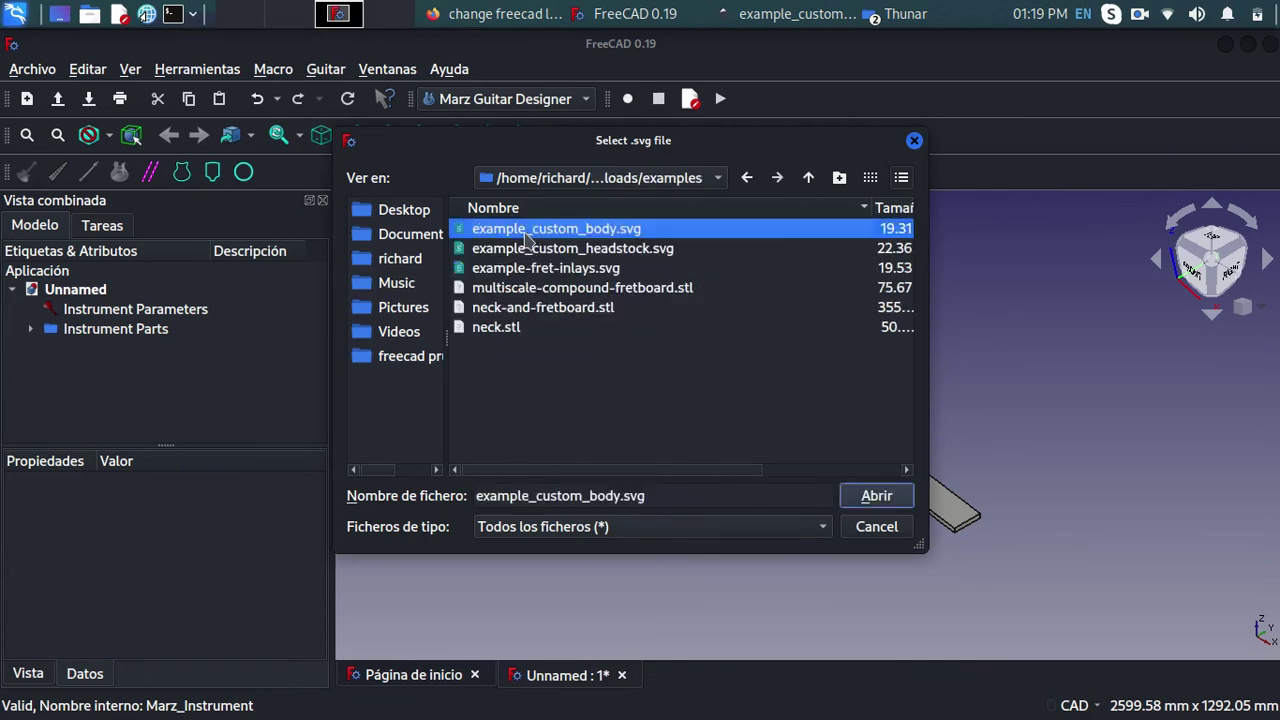
pyautogui.click(868, 495)
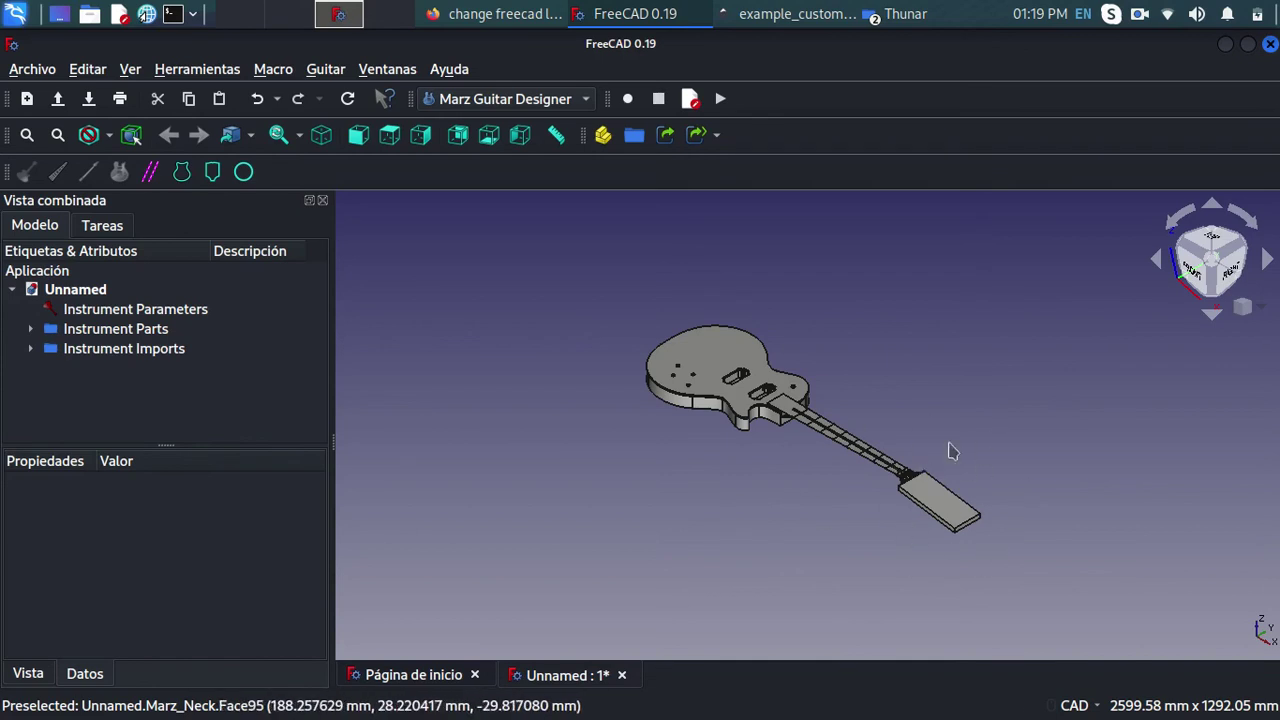
pyautogui.scroll(2, 968, 495)
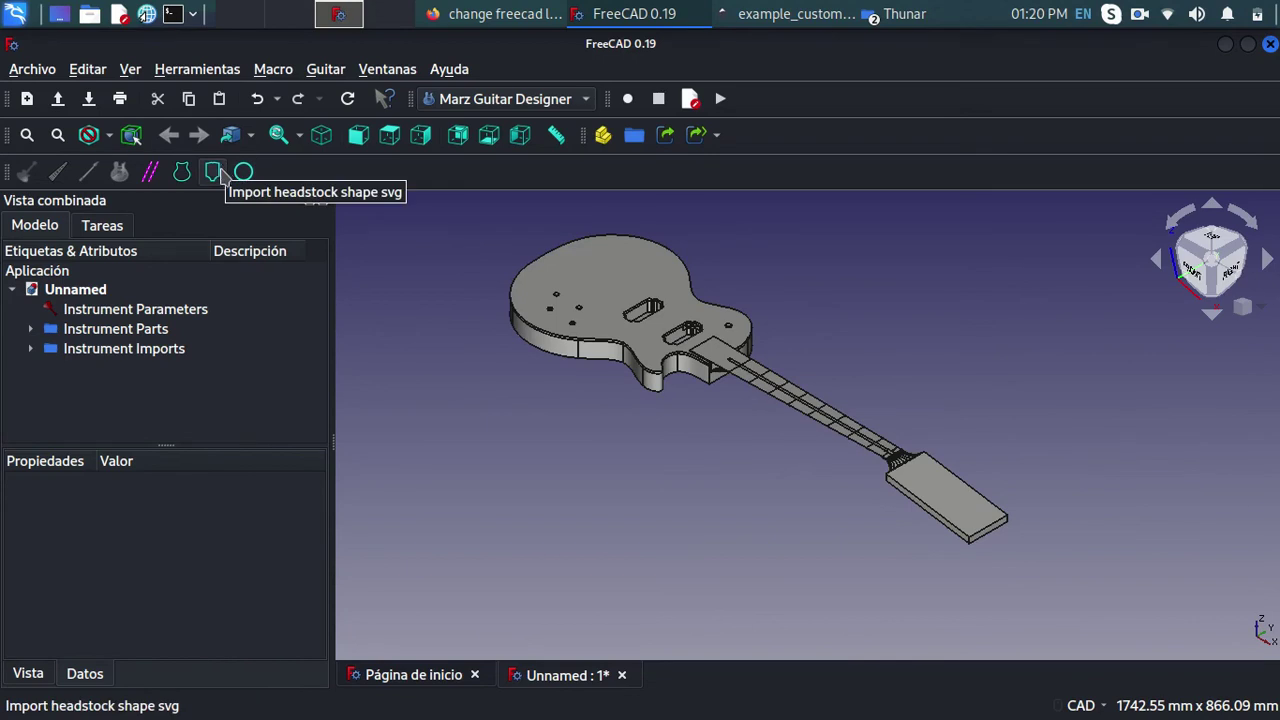
# - Import example_custom_headstock.svg from Downloads/examples as the headstock and zoom in on it
pyautogui.click(220, 176)
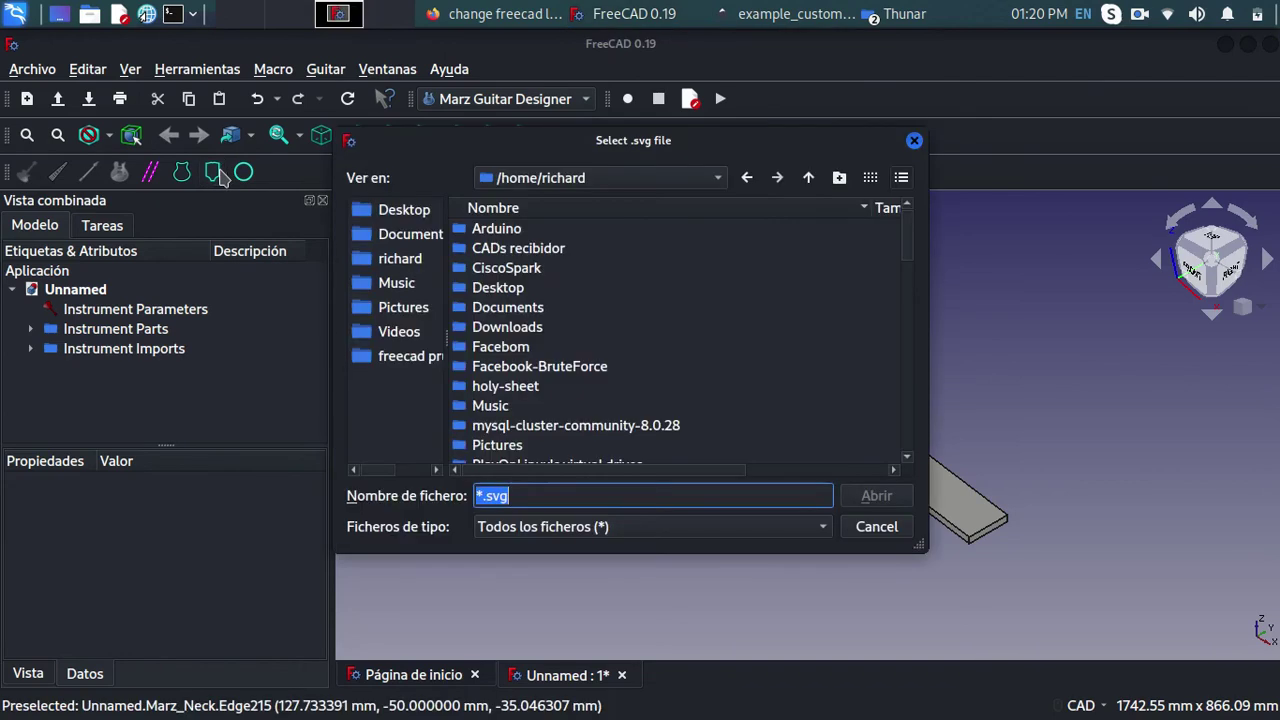
pyautogui.doubleClick(523, 327)
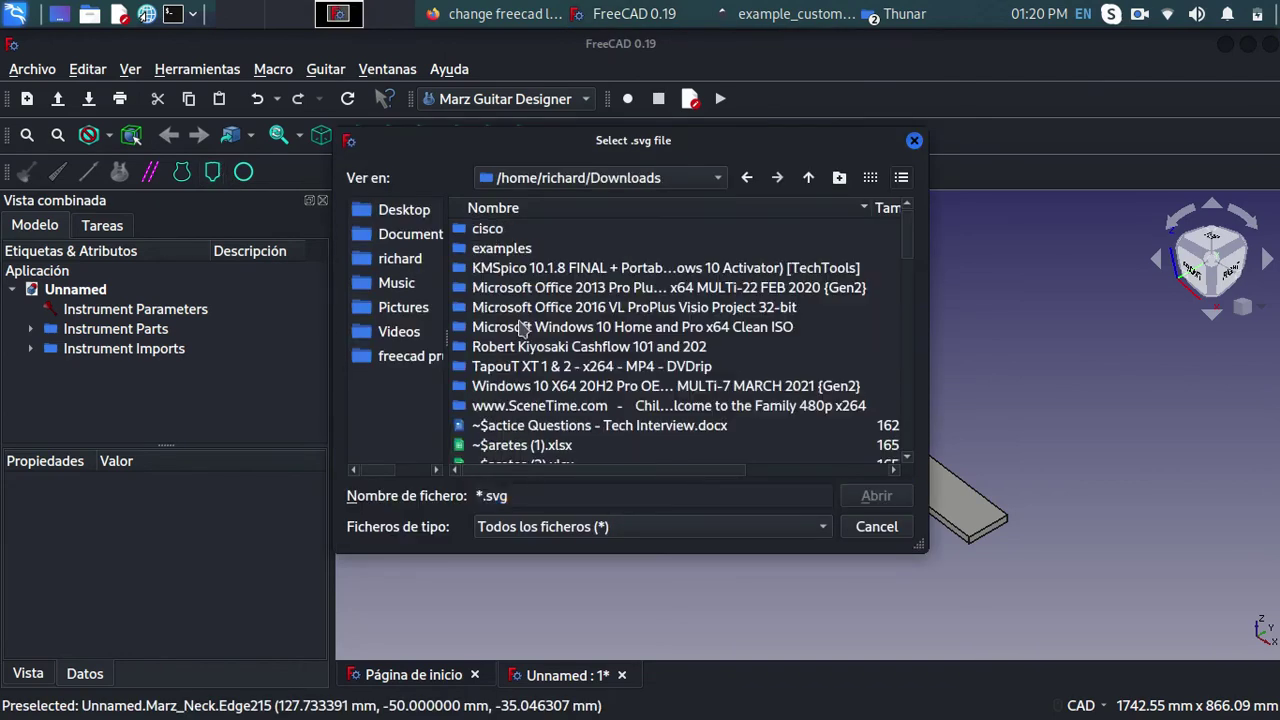
pyautogui.doubleClick(513, 250)
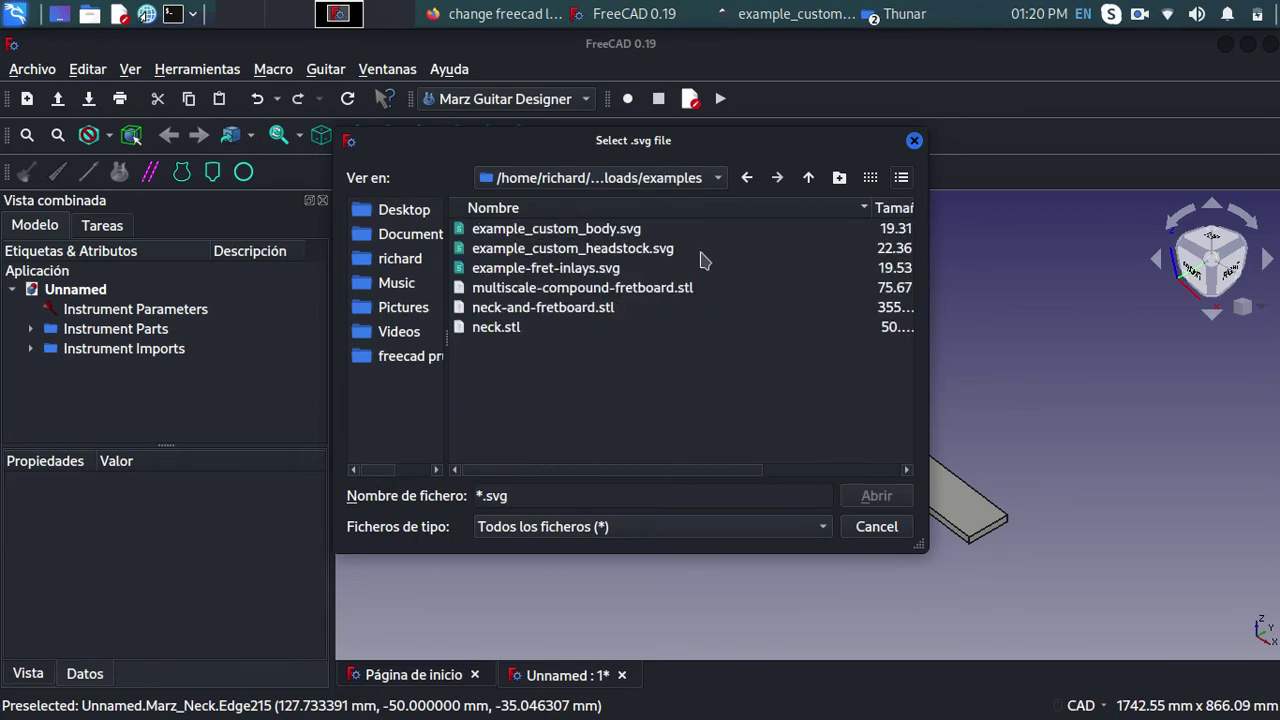
pyautogui.click(590, 250)
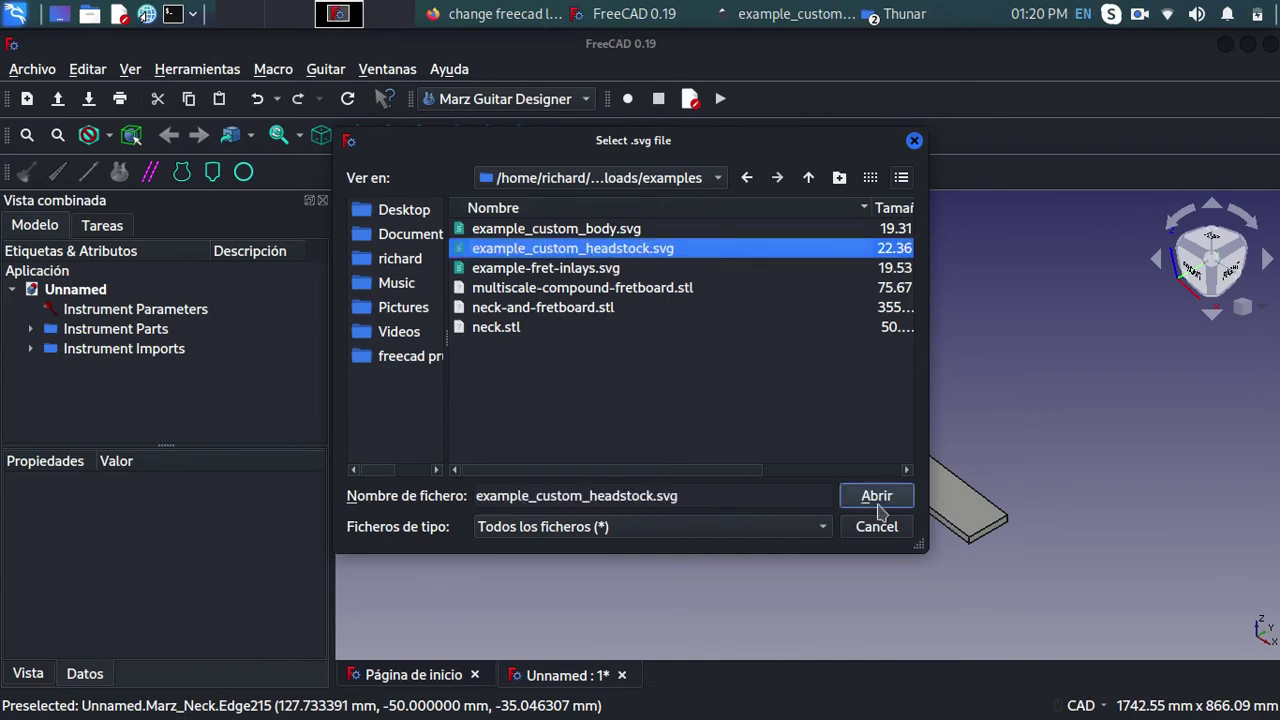
pyautogui.click(868, 495)
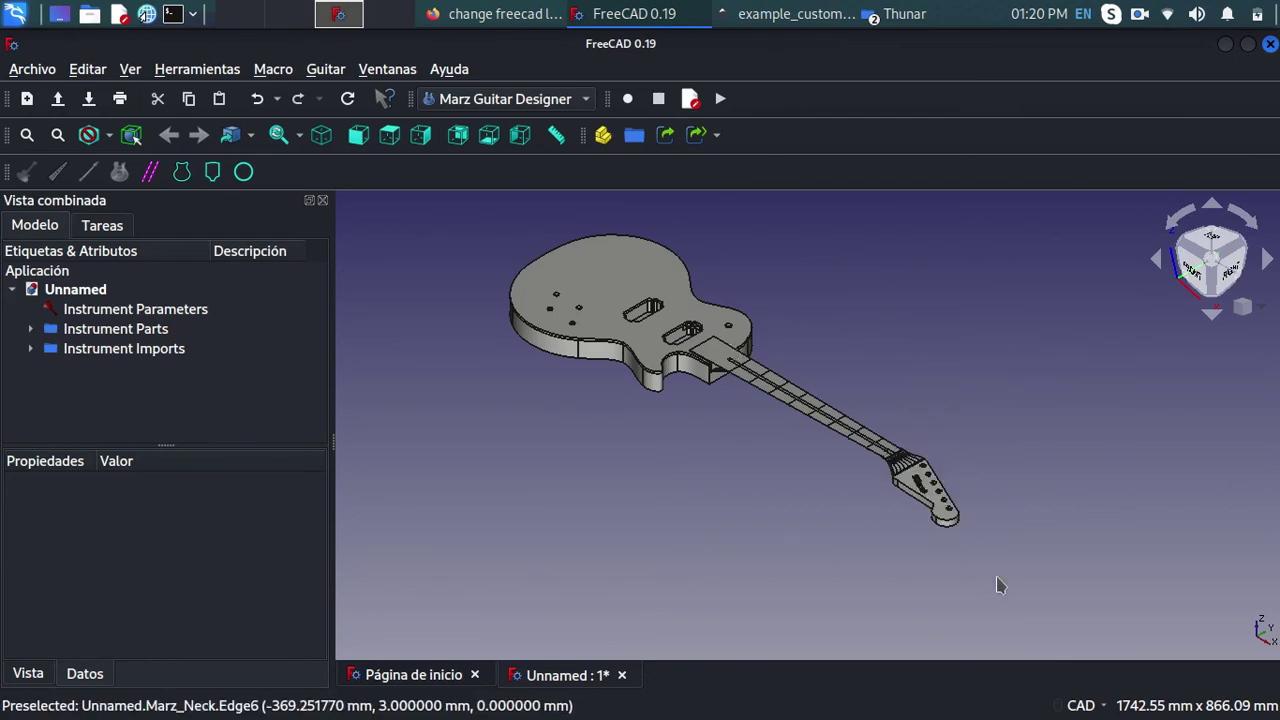
pyautogui.scroll(5, 945, 500)
pyautogui.scroll(2, 900, 510)
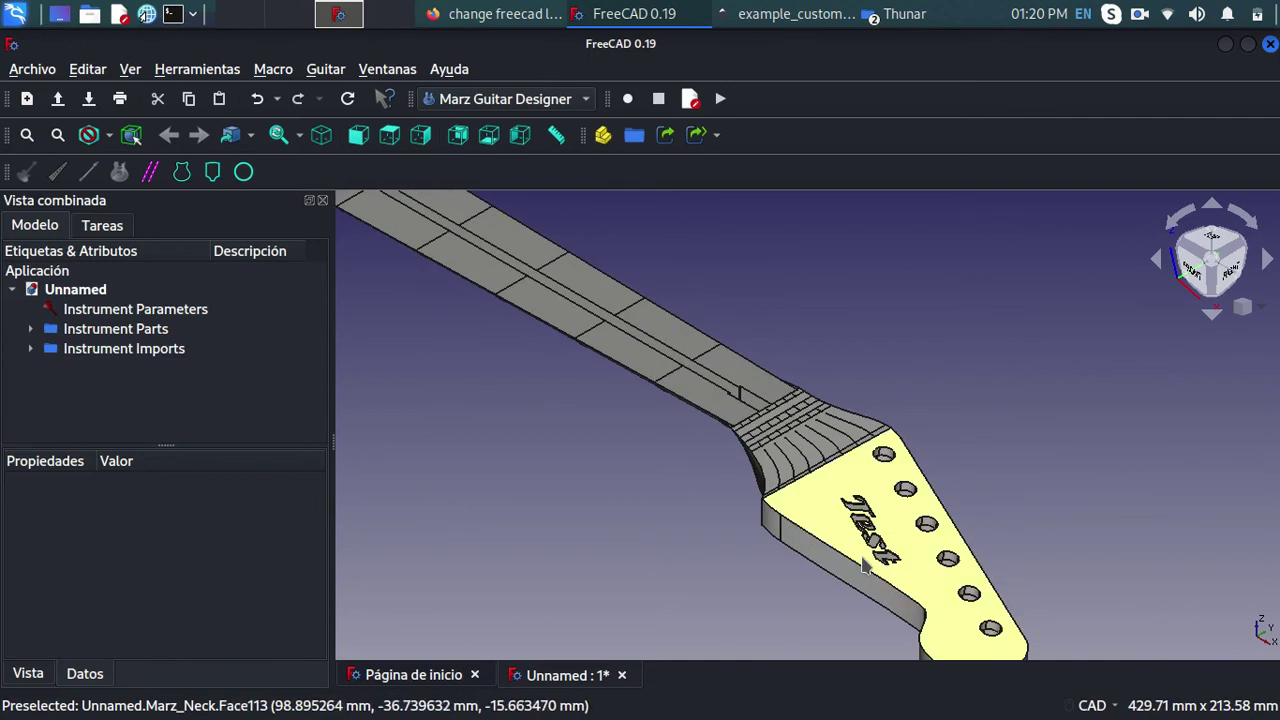
pyautogui.scroll(-1, 864, 566)
pyautogui.scroll(-2, 864, 566)
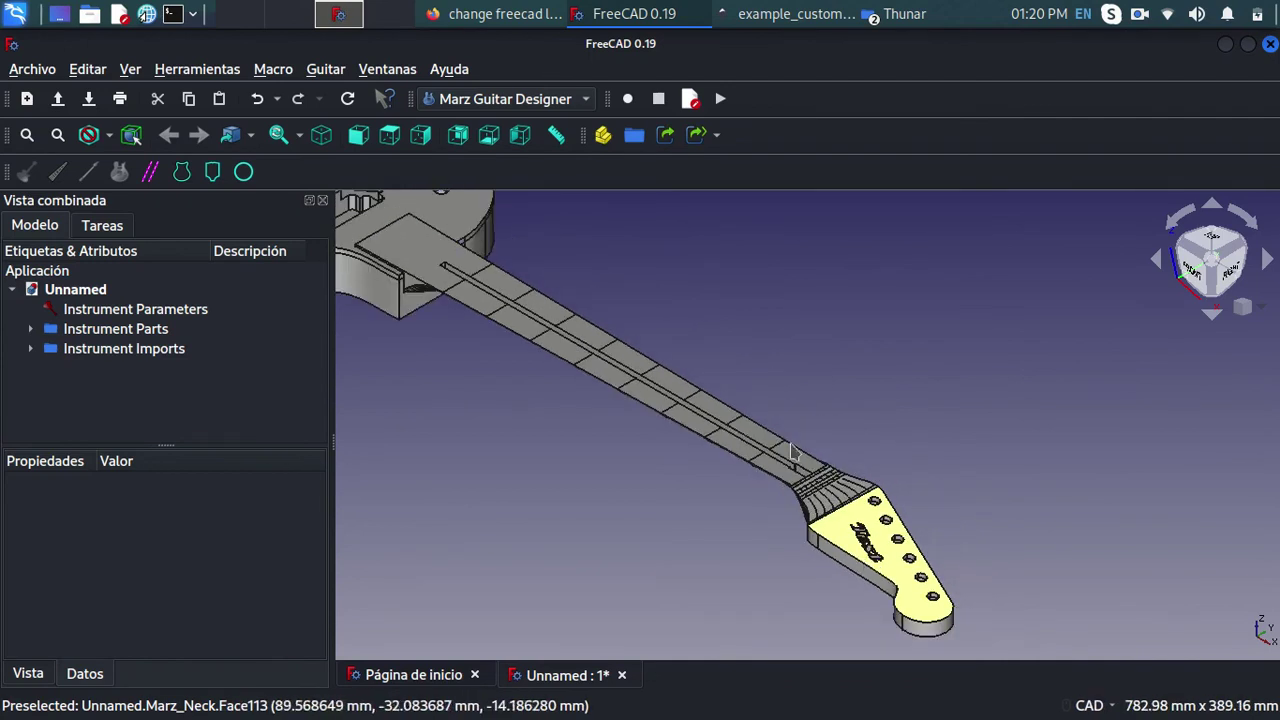
pyautogui.click(903, 14)
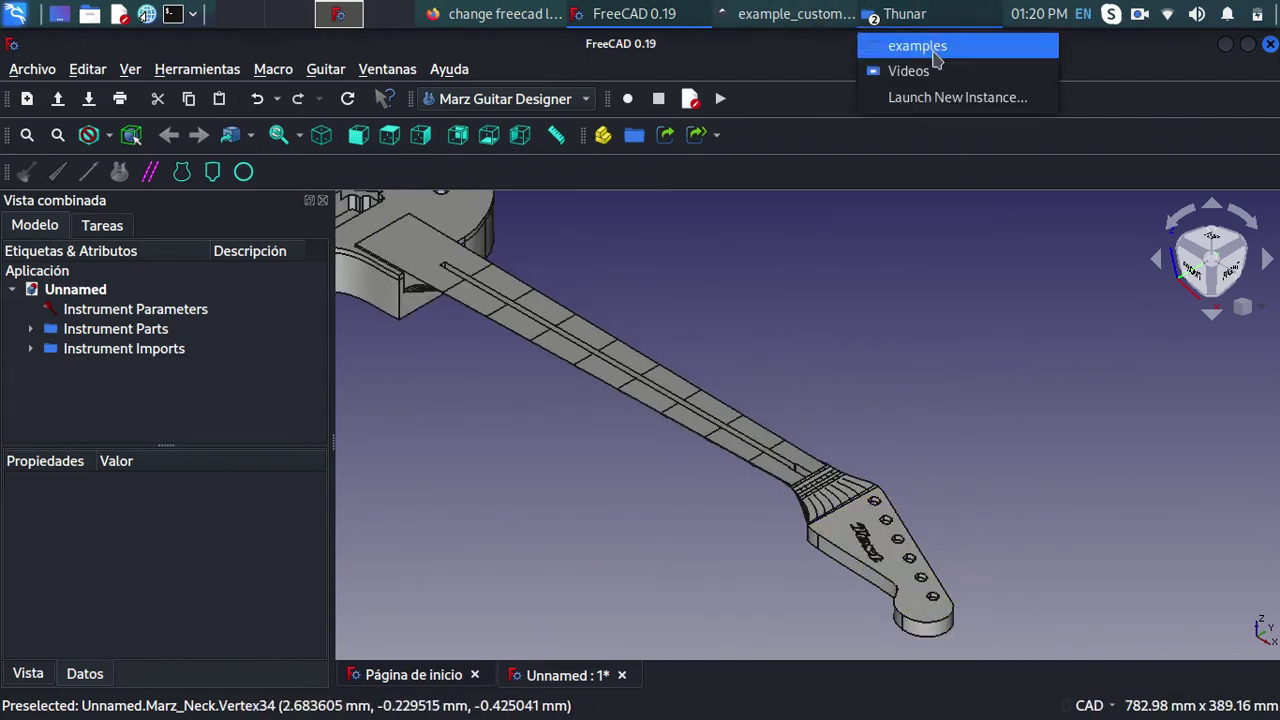
# - Open example_custom_headstock.svg from the Thunar examples folder in Inkscape
pyautogui.click(935, 56)
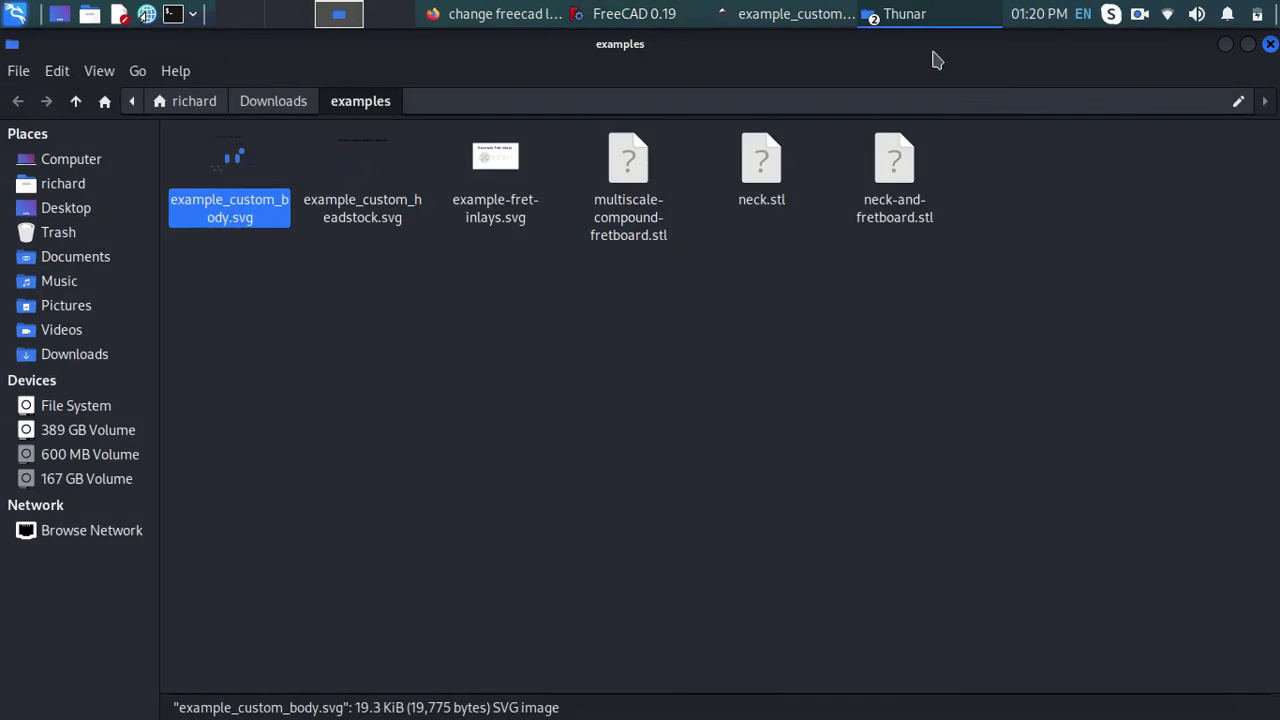
pyautogui.click(370, 180)
pyautogui.rightClick(370, 180)
pyautogui.click(350, 150)
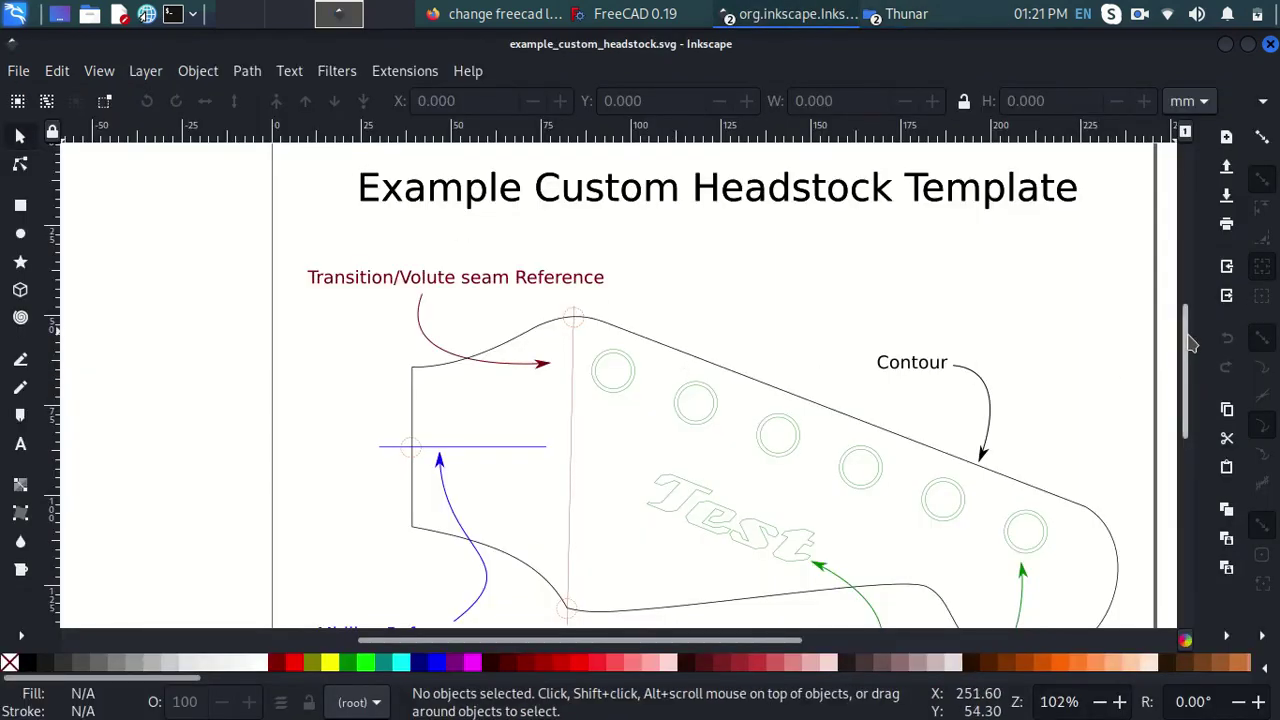
# - Scroll through example_custom_headstock.svg in Inkscape, then switch back to the FreeCAD guitar model
pyautogui.scroll(1, 1190, 352)
pyautogui.moveTo(1190, 352); pyautogui.dragTo(1190, 378)
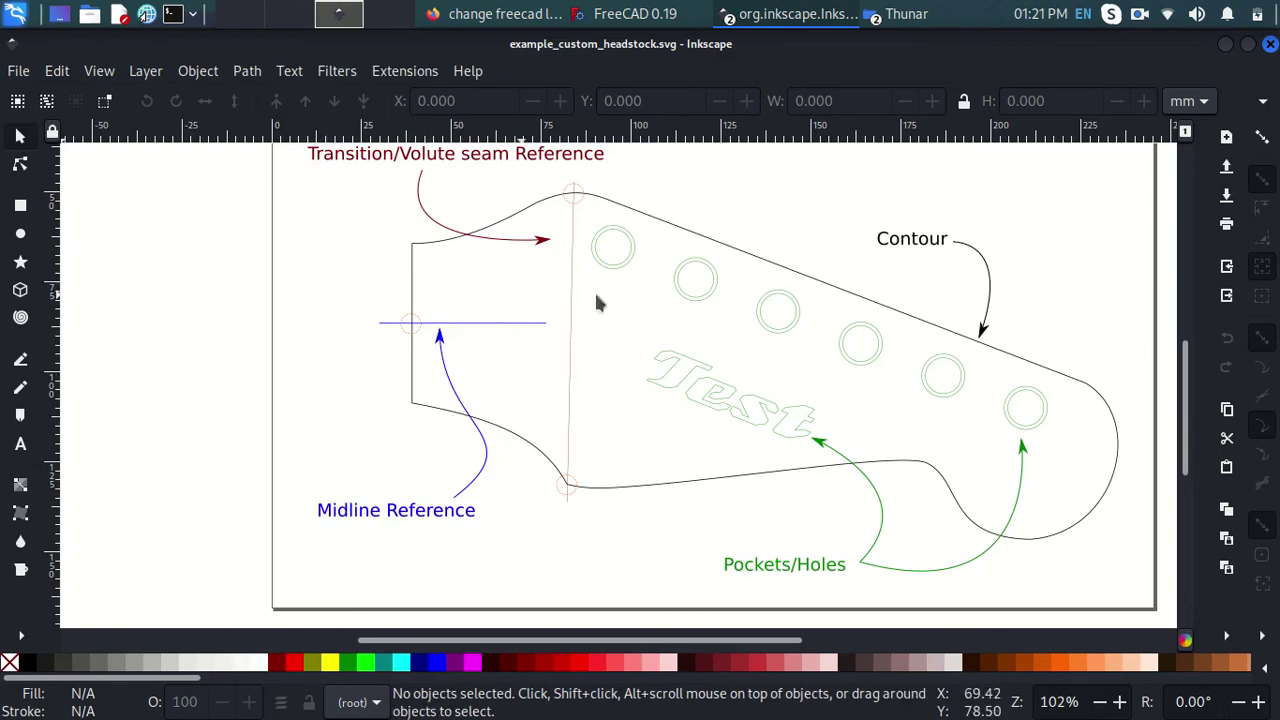
pyautogui.scroll(2, 502, 326)
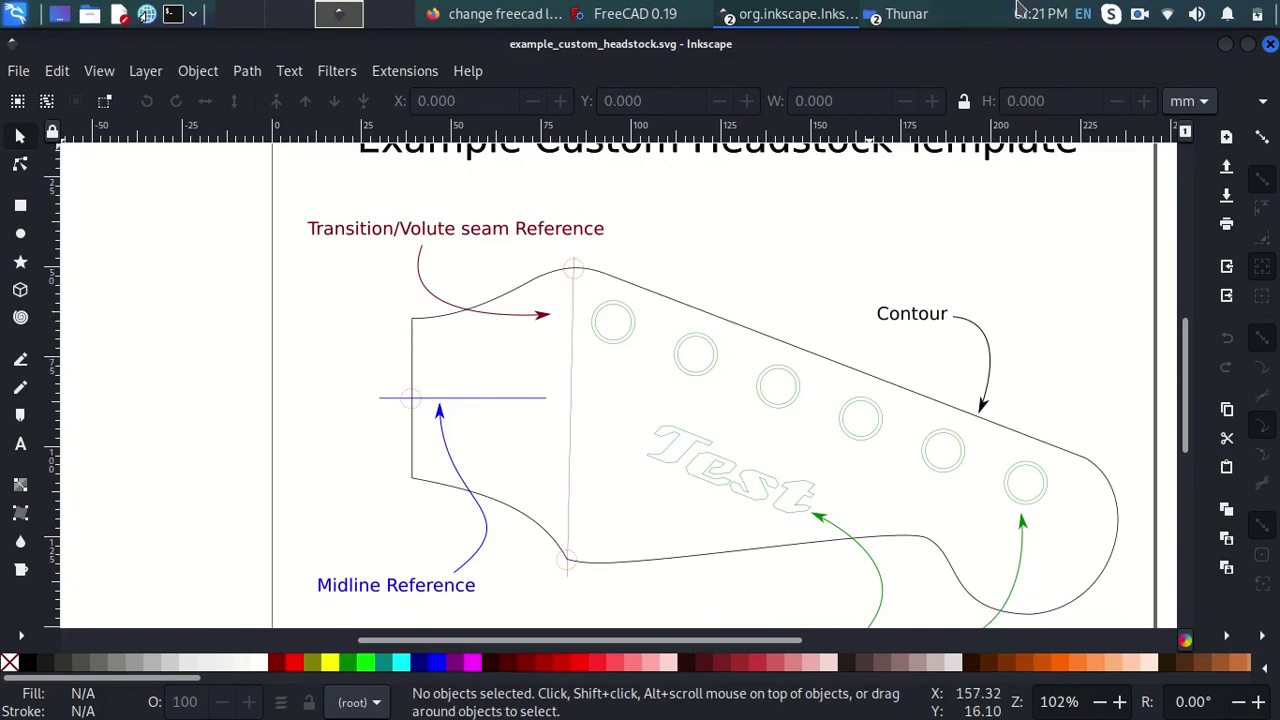
pyautogui.click(615, 10)
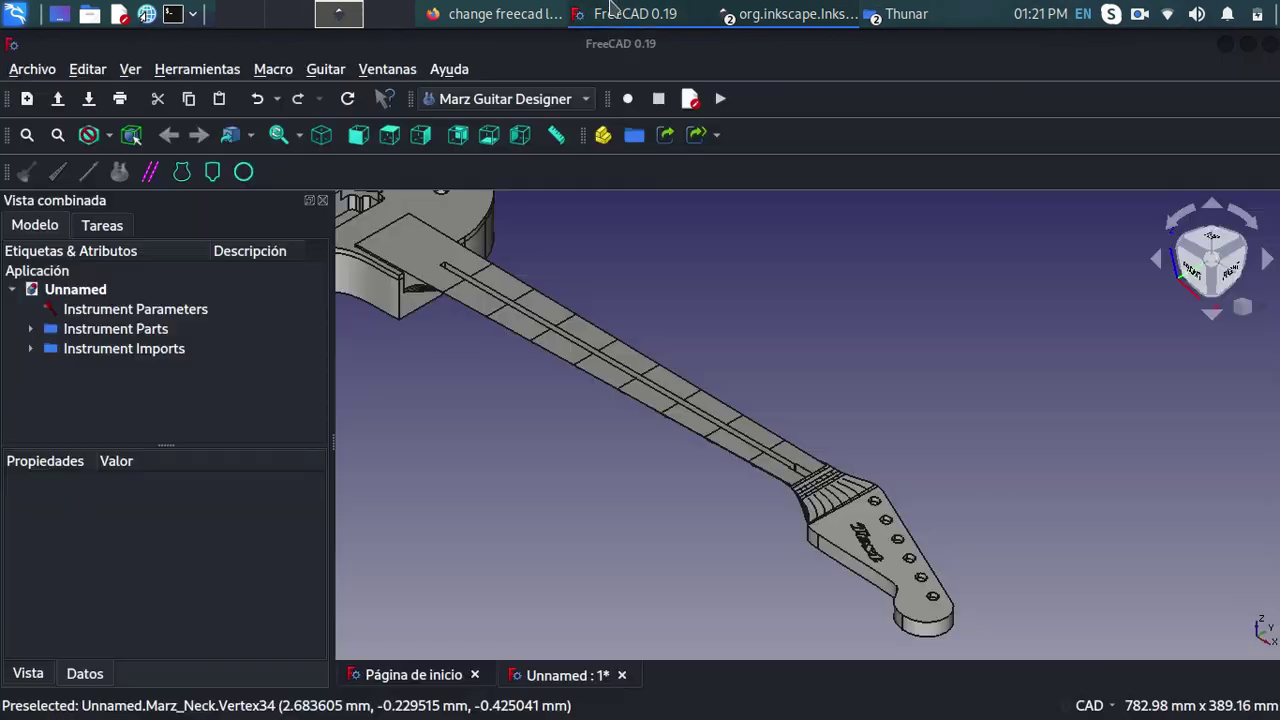
# - Open the fret-inlays SVG import chooser into Downloads, then bring the examples folder window forward
pyautogui.click(243, 171)
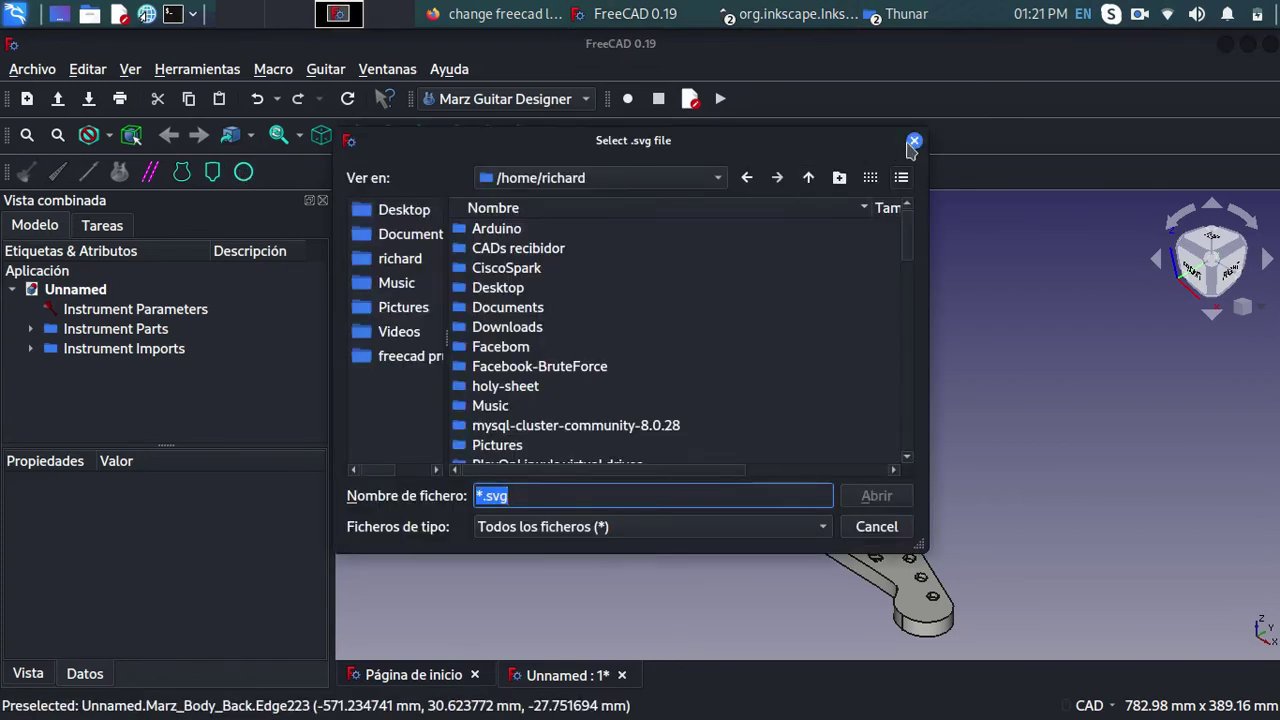
pyautogui.click(913, 141)
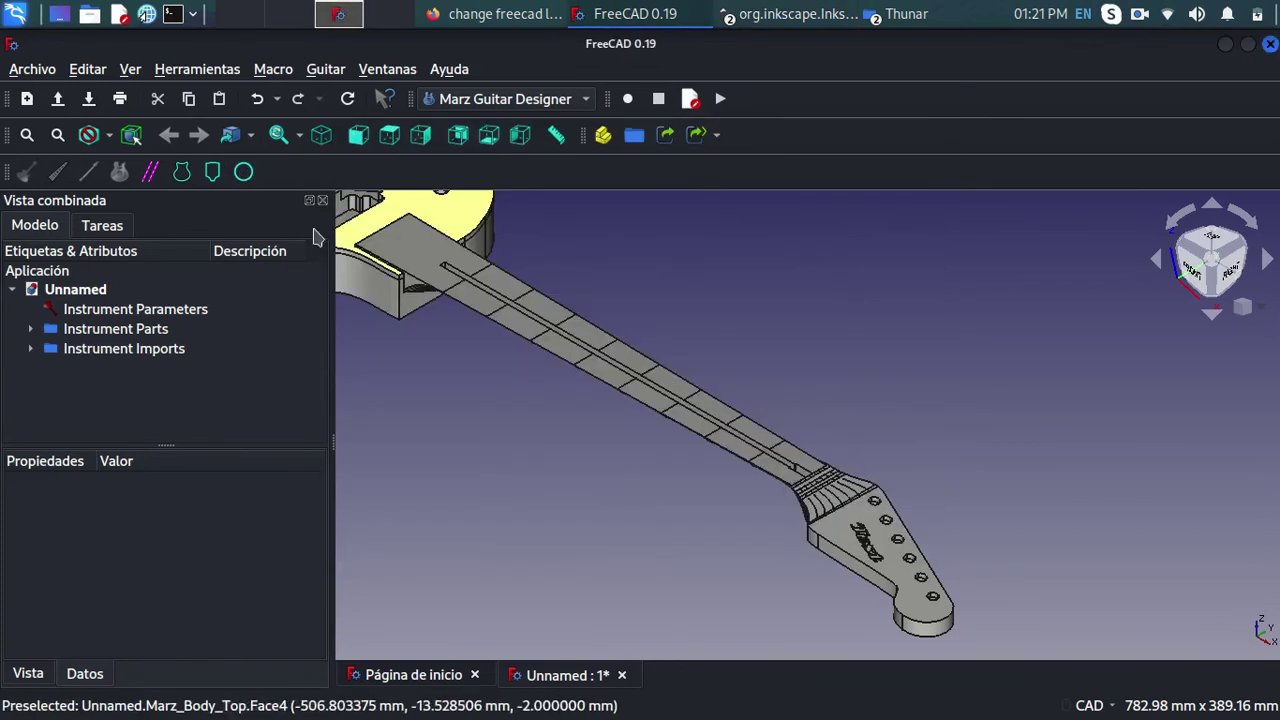
pyautogui.click(244, 172)
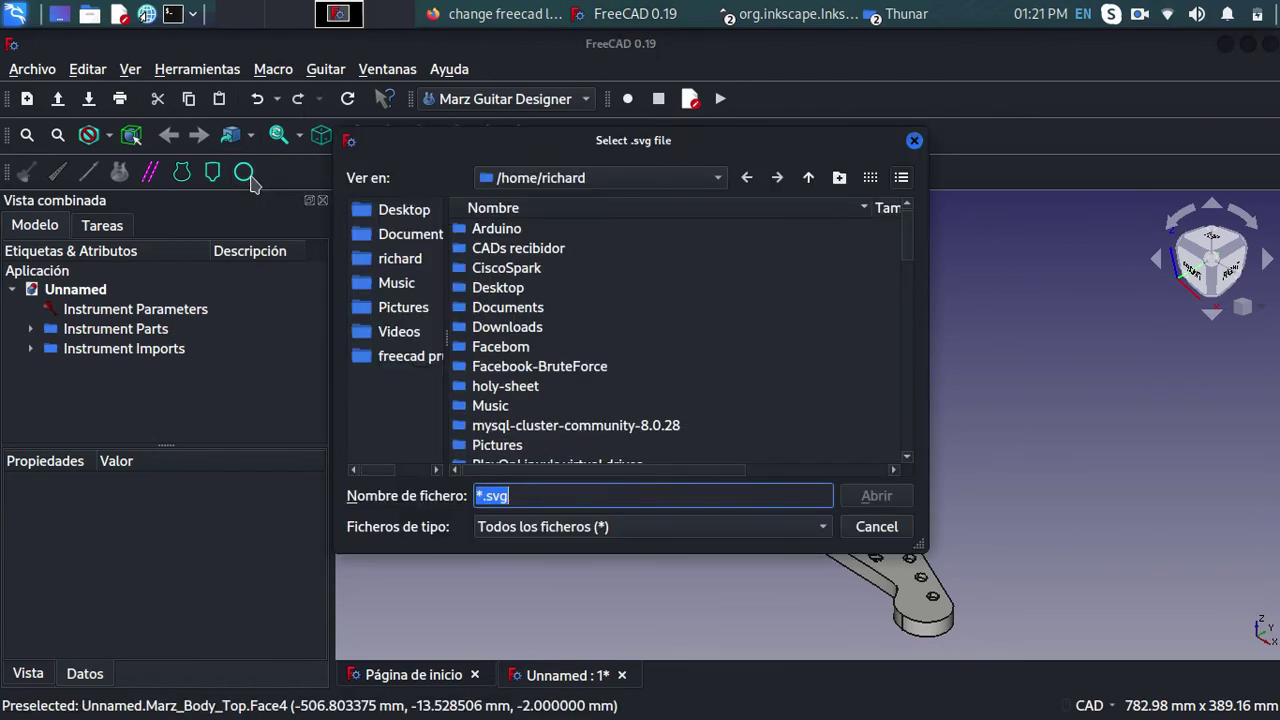
pyautogui.doubleClick(508, 327)
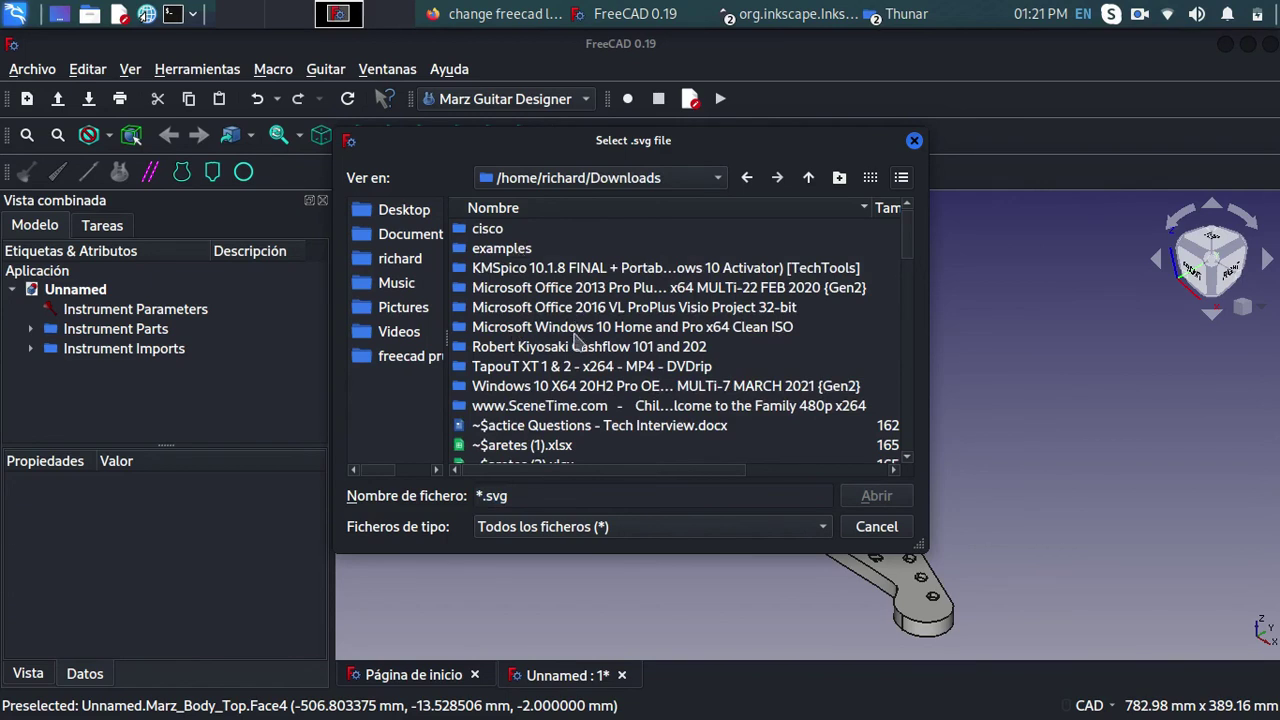
pyautogui.click(932, 14)
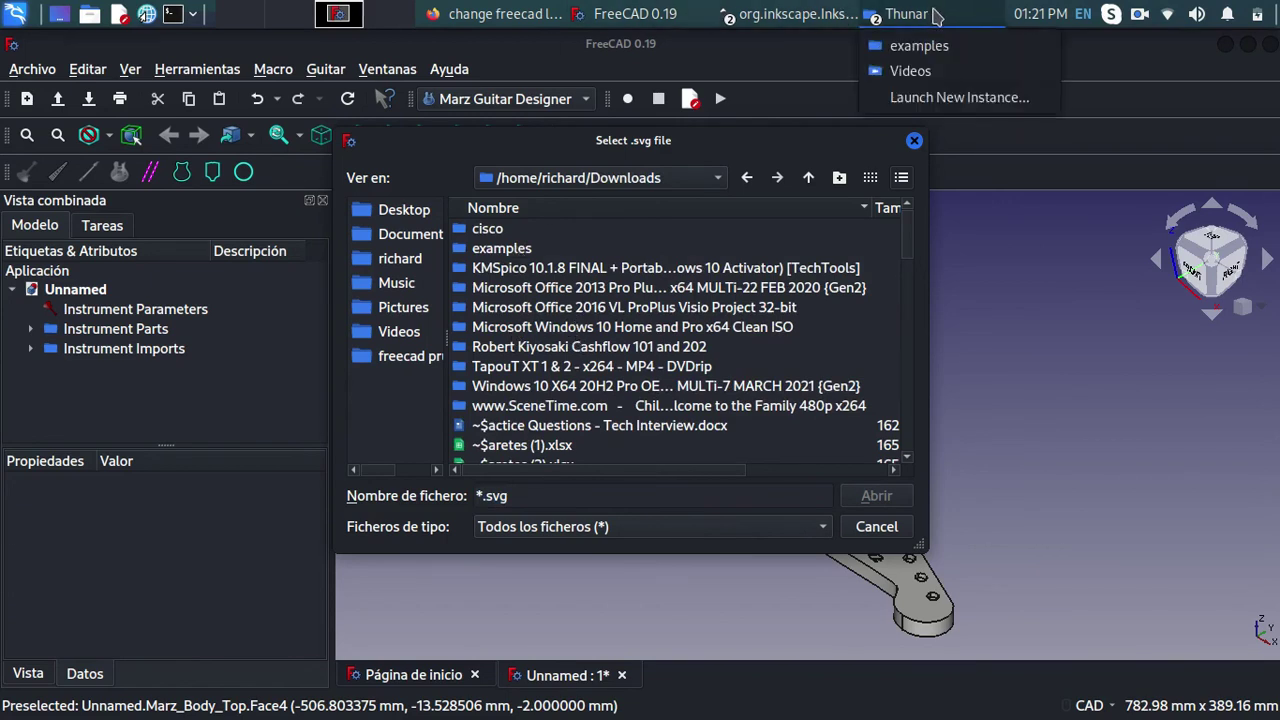
pyautogui.click(935, 45)
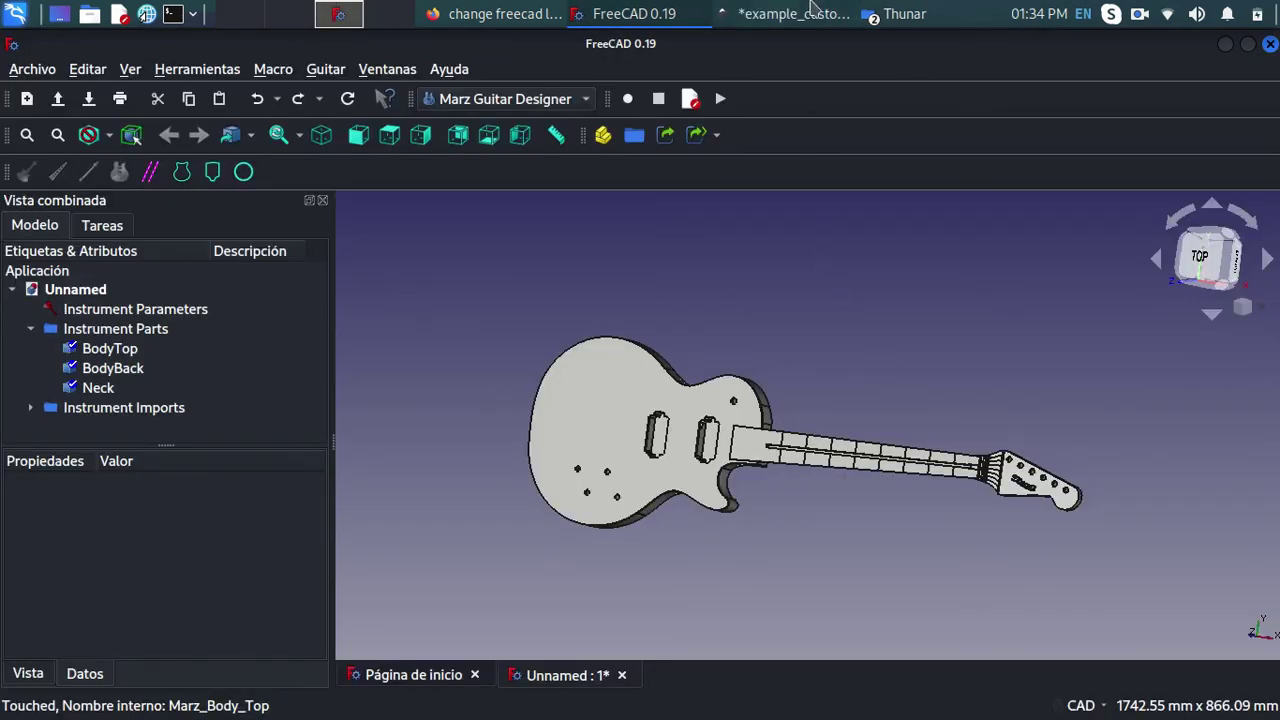
# - In Inkscape's example_custom_body.svg, add a new node on the body contour
pyautogui.click(826, 10)
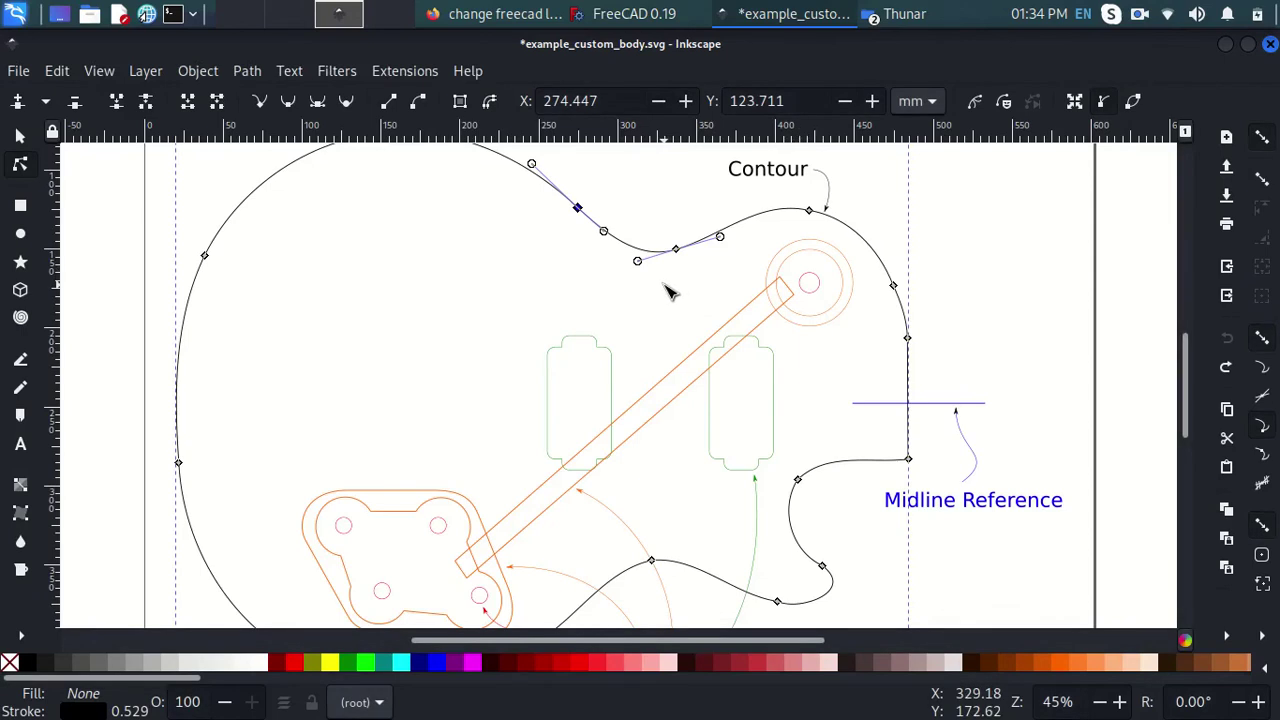
pyautogui.scroll(-2, 666, 286)
pyautogui.scroll(4, 668, 290)
pyautogui.scroll(-2, 668, 290)
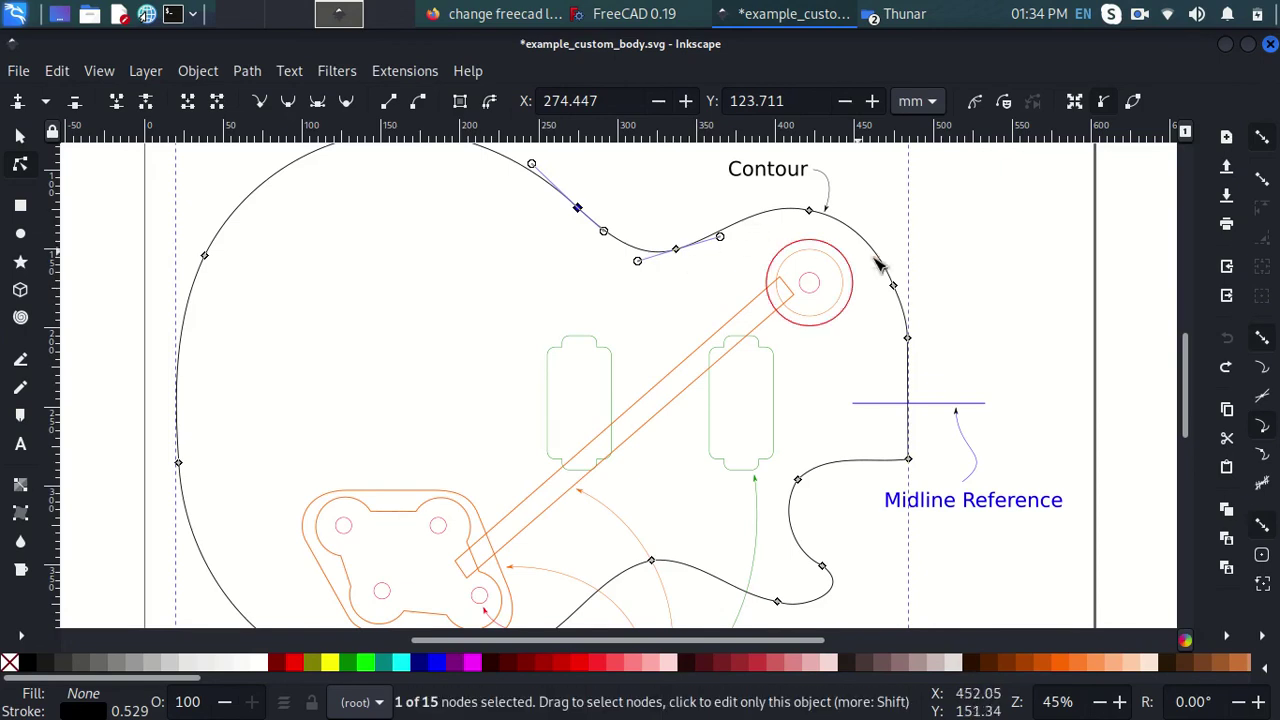
pyautogui.doubleClick(893, 284)
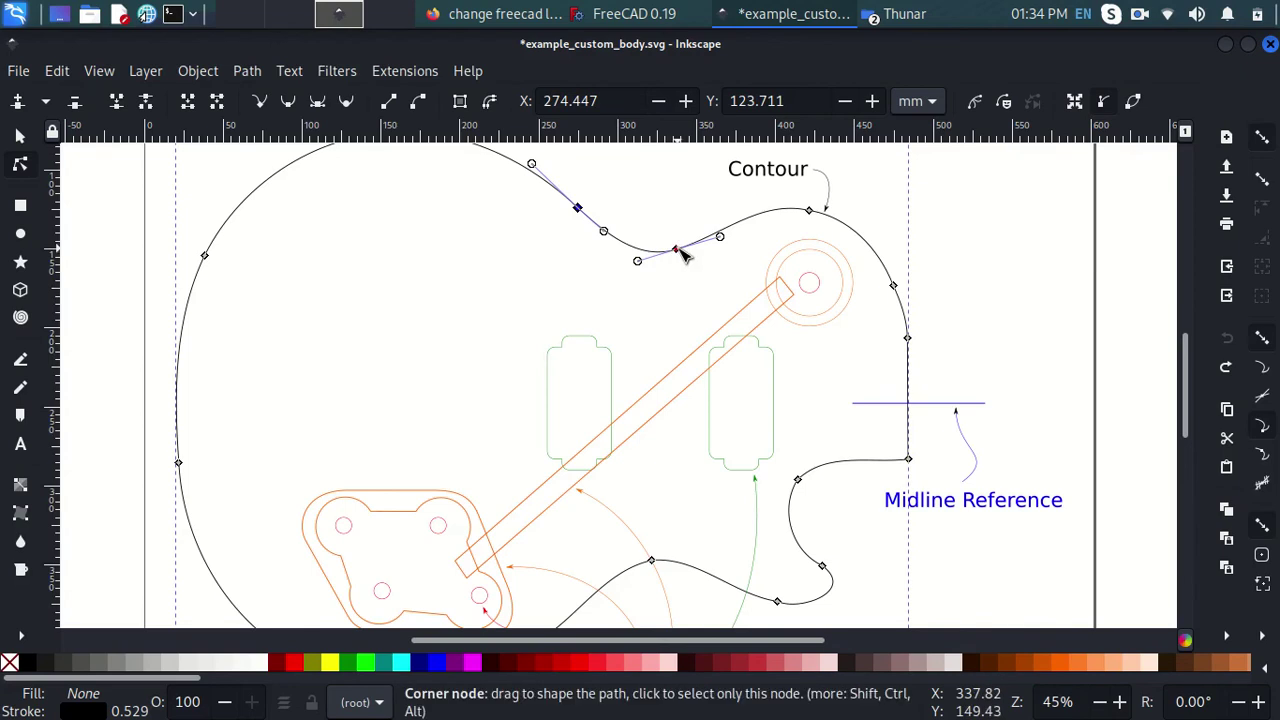
# - Drag three upper contour nodes upward to raise the body's top edge
pyautogui.moveTo(676, 249); pyautogui.dragTo(680, 174)
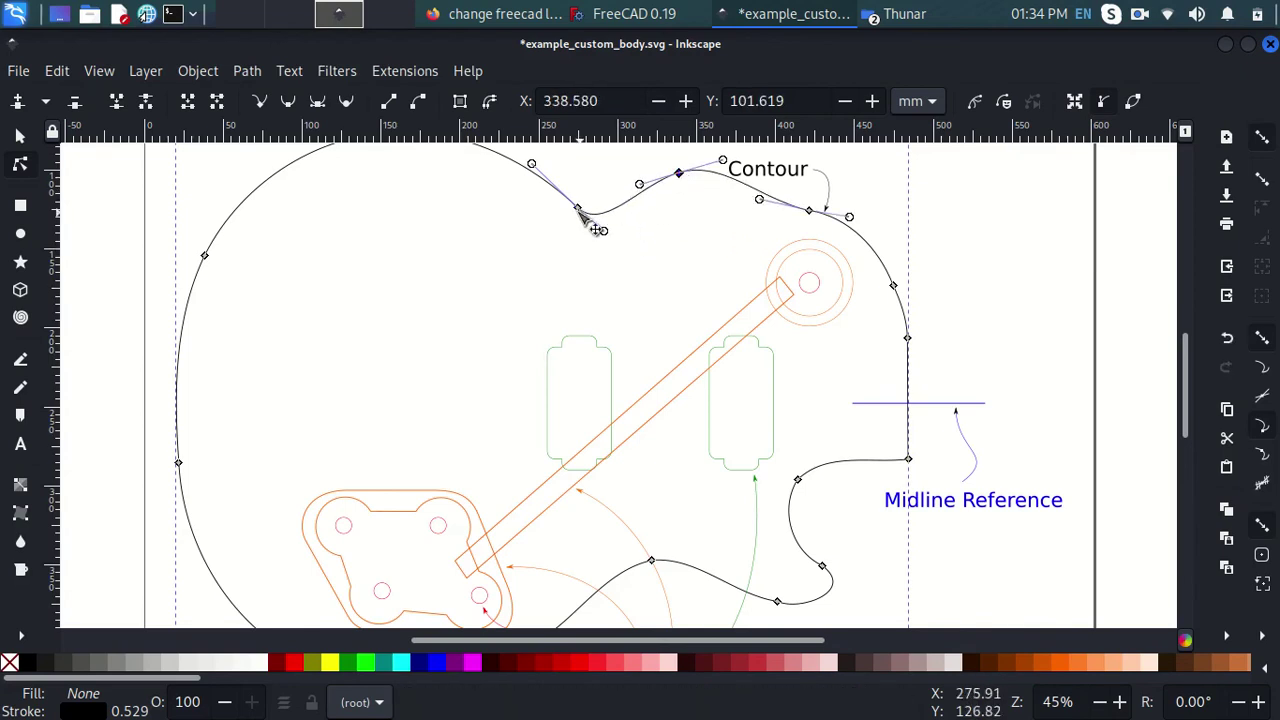
pyautogui.moveTo(579, 209); pyautogui.dragTo(607, 163)
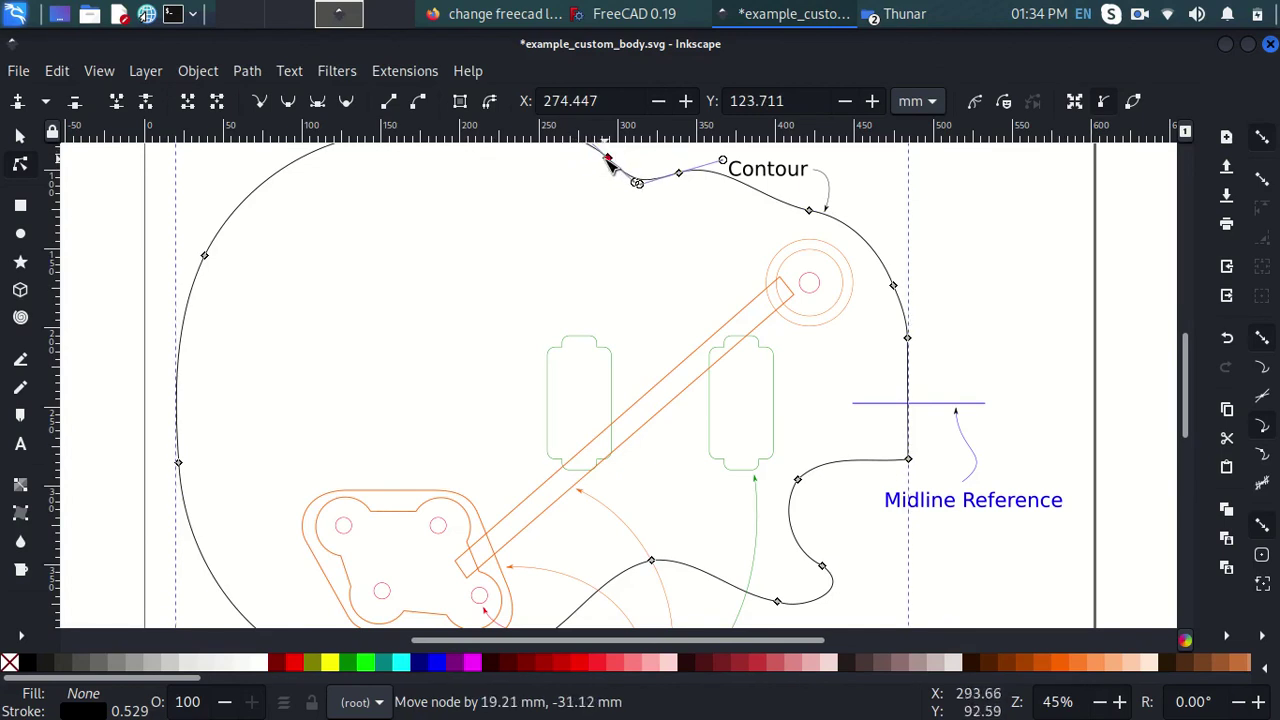
pyautogui.moveTo(811, 210); pyautogui.dragTo(881, 172)
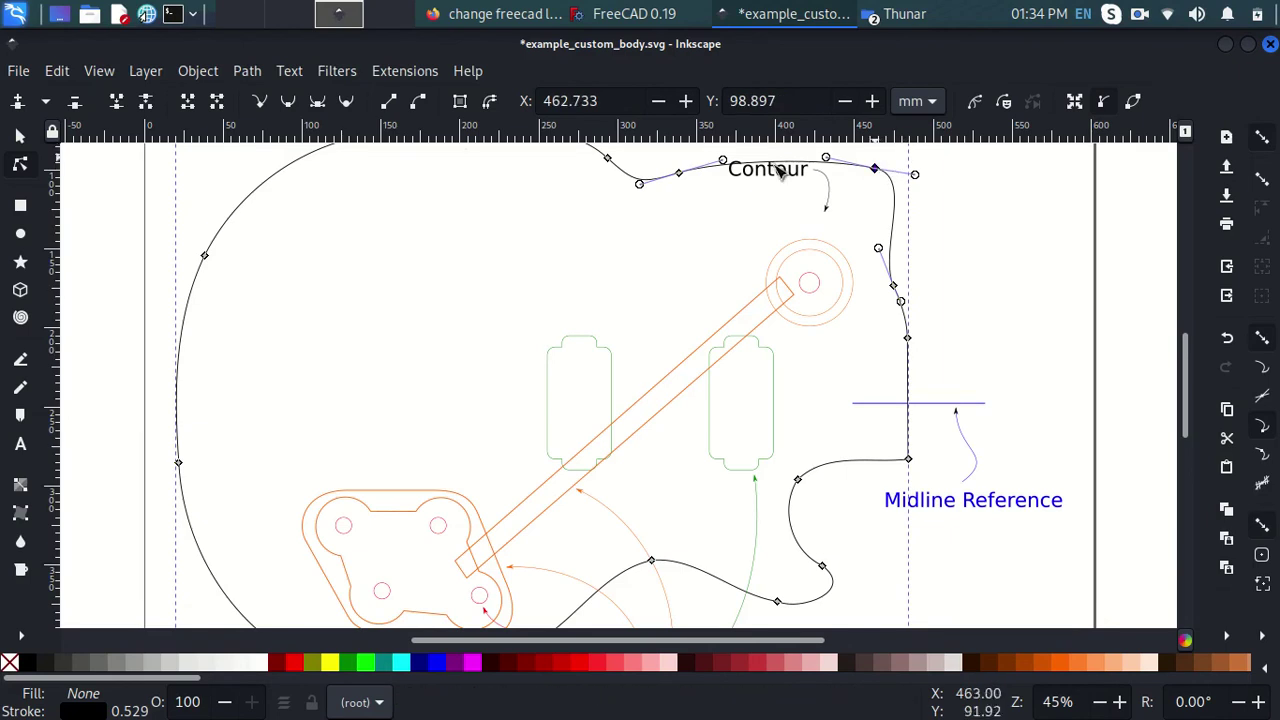
pyautogui.click(18, 71)
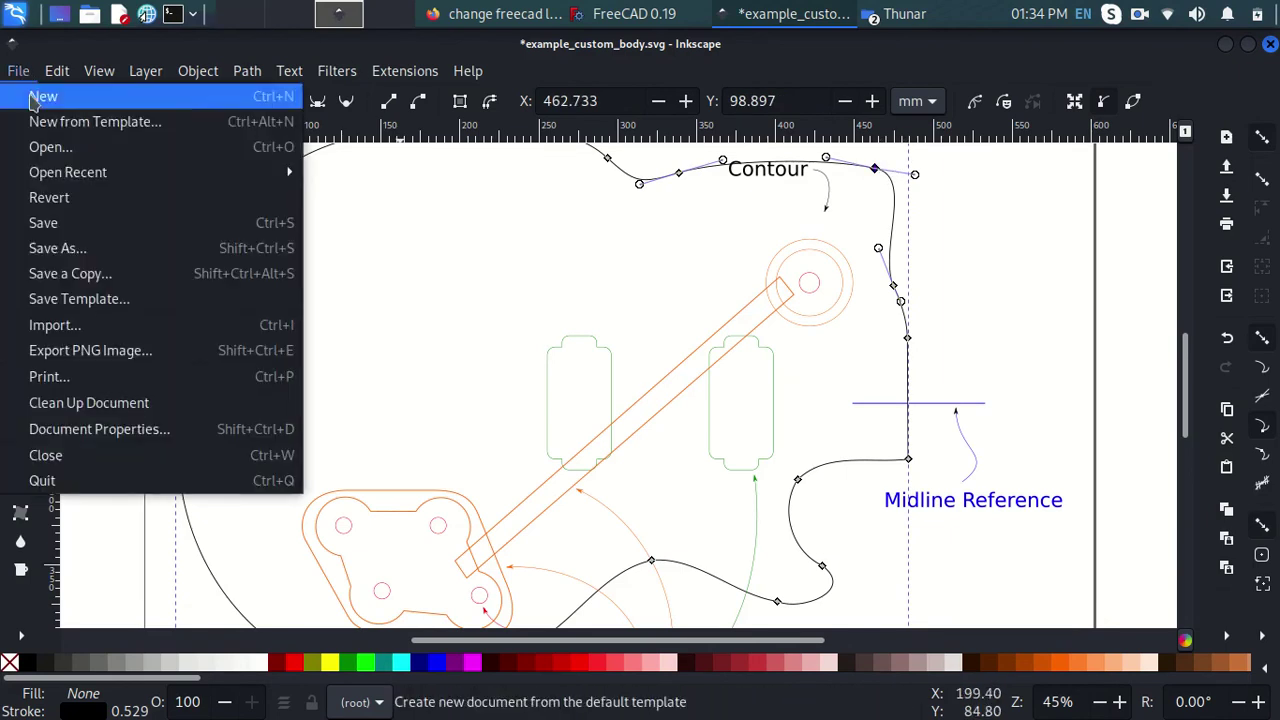
# - Save the reshaped body as example_custom_body2.svg and return to FreeCAD
pyautogui.click(78, 250)
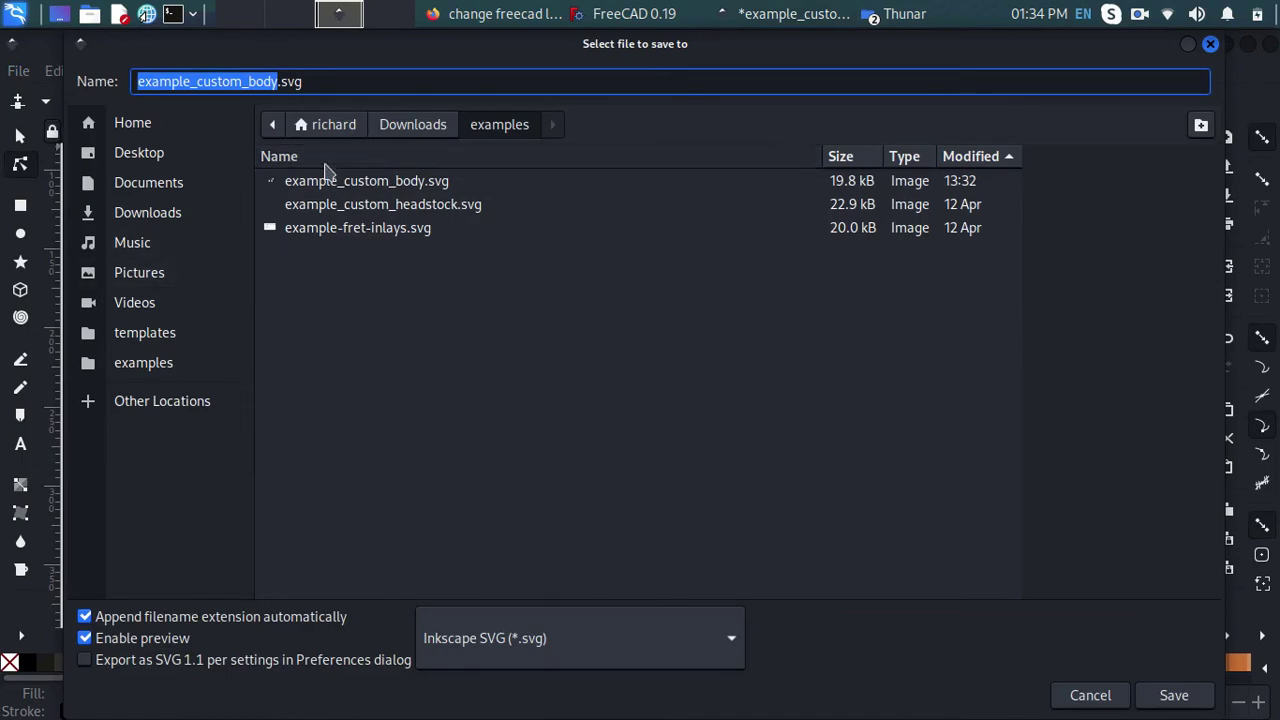
pyautogui.press('Right')
pyautogui.write('2')
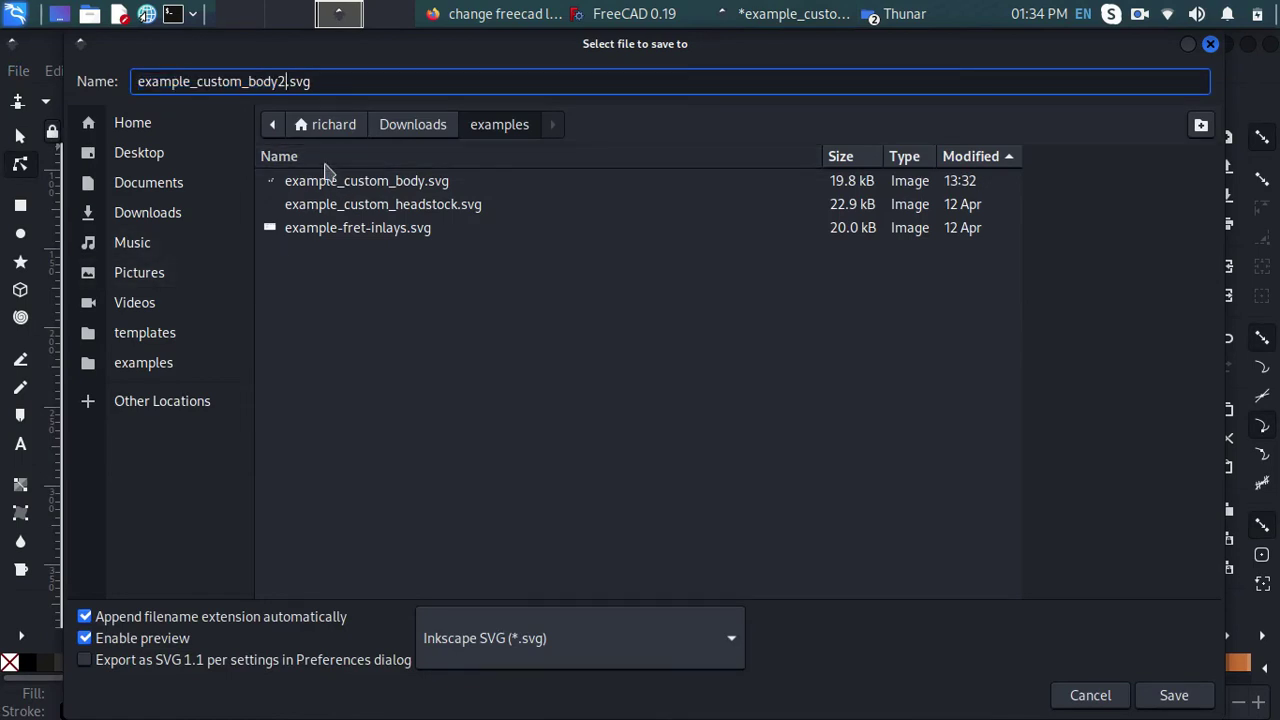
pyautogui.click(1175, 697)
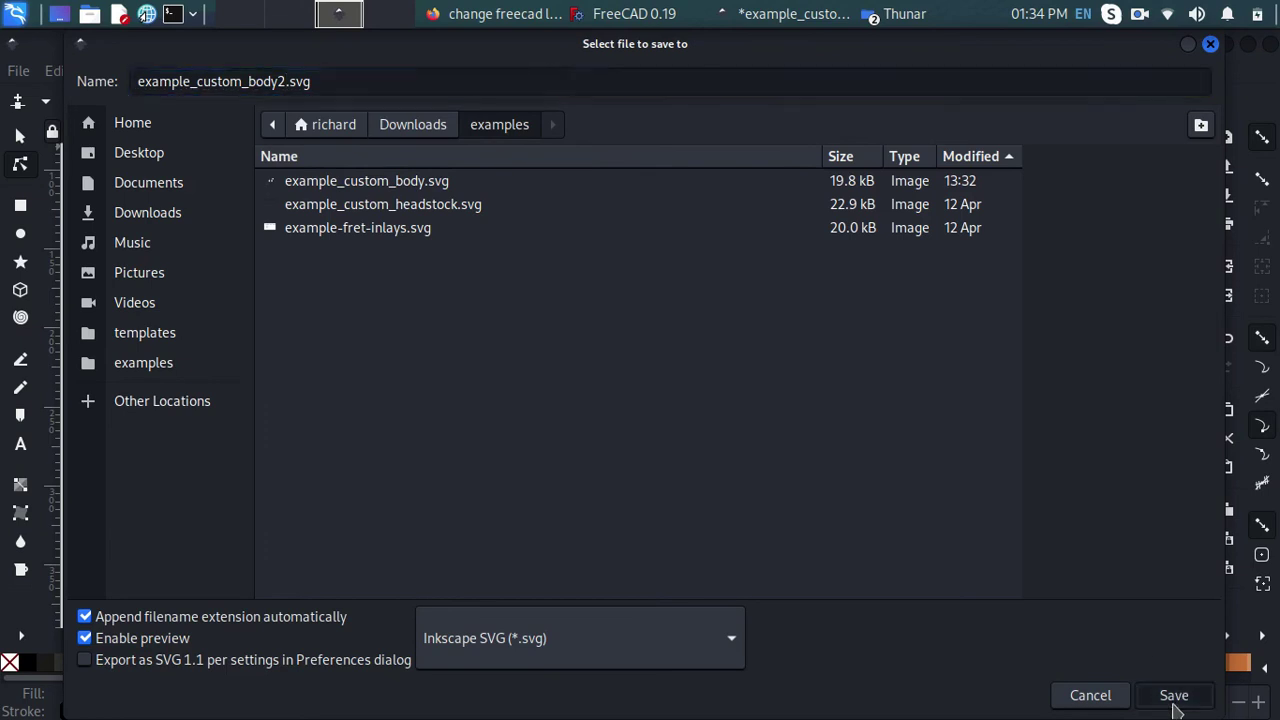
pyautogui.click(676, 10)
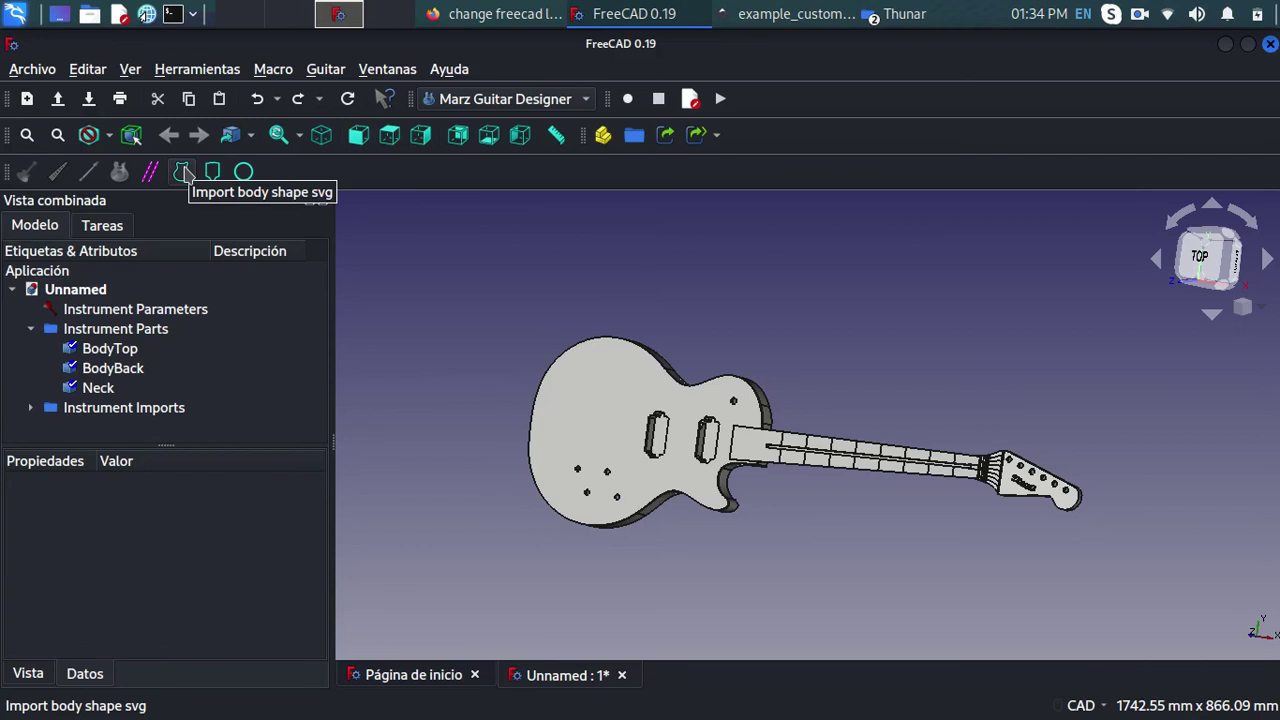
# - Import example_custom_body2.svg from Downloads/examples as the guitar's body shape
pyautogui.click(184, 173)
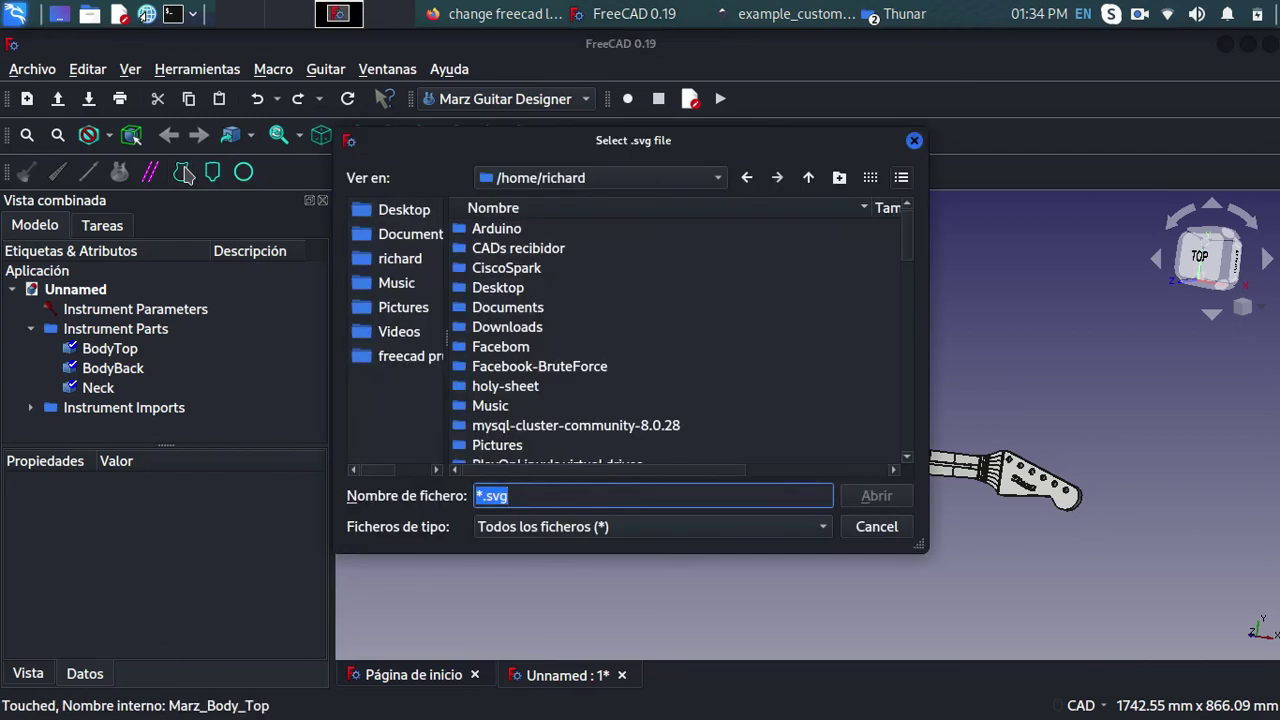
pyautogui.click(525, 330)
pyautogui.doubleClick(525, 330)
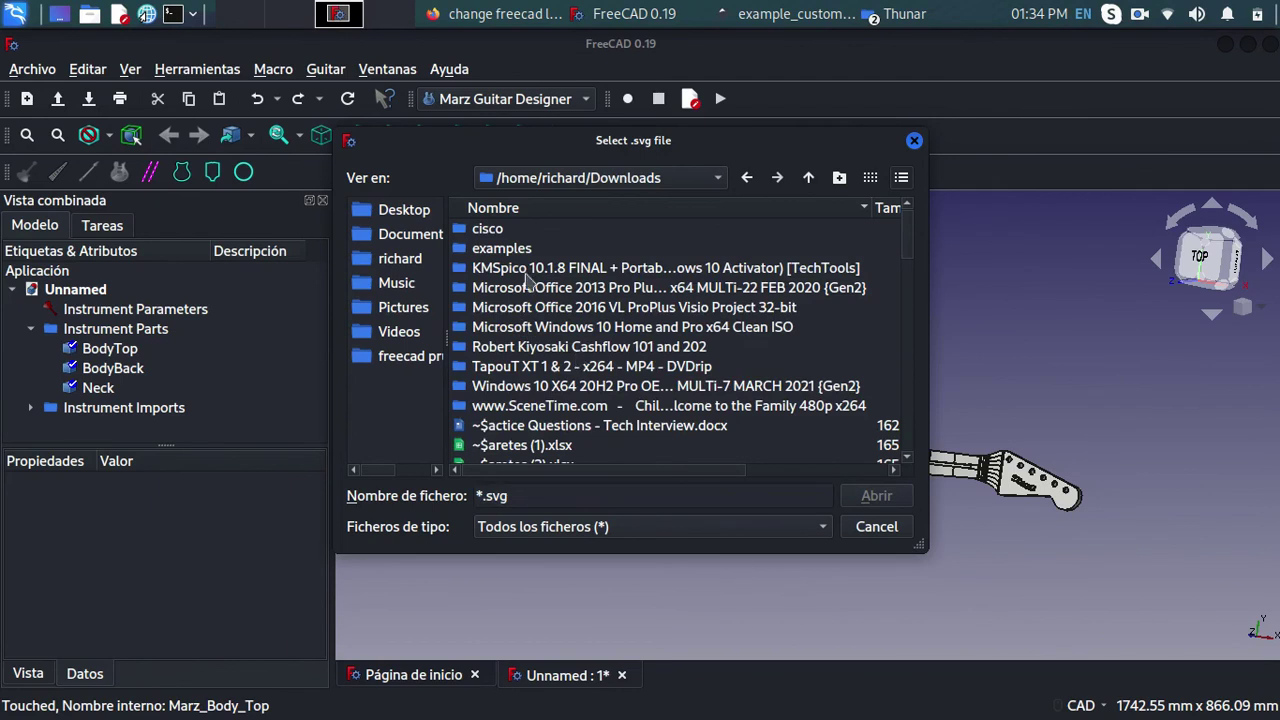
pyautogui.doubleClick(505, 258)
pyautogui.click(530, 248)
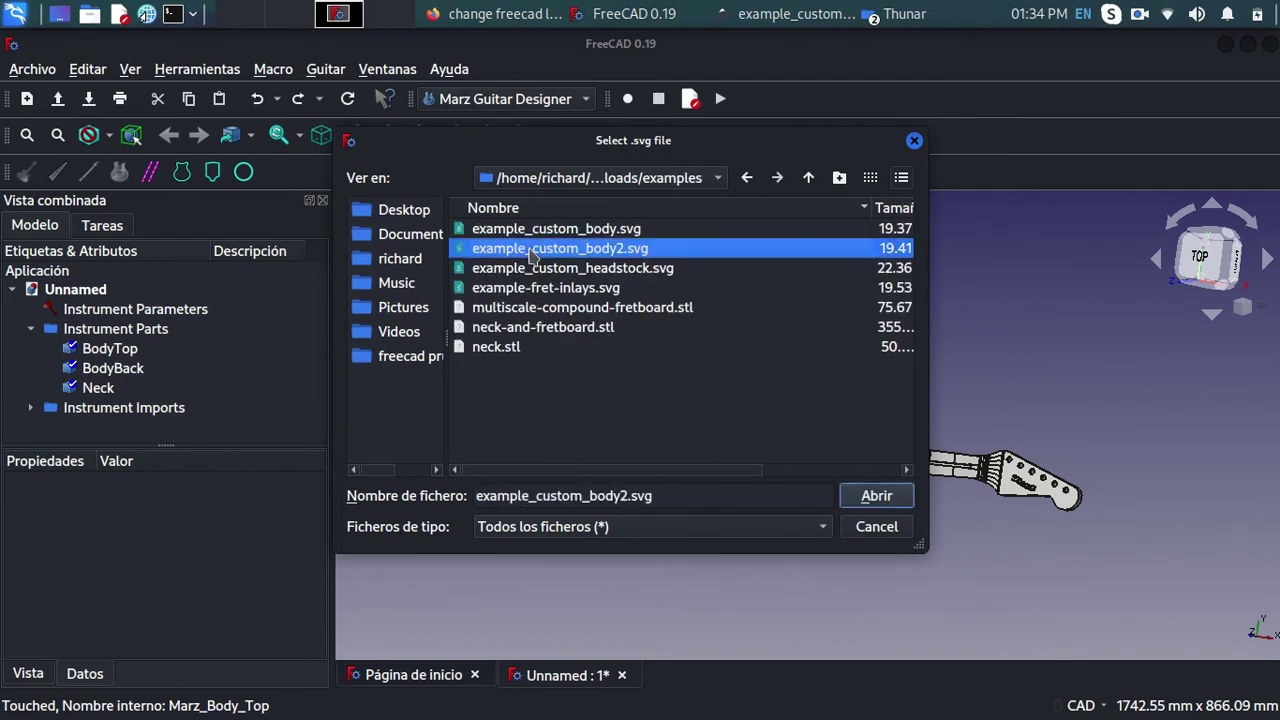
pyautogui.click(840, 498)
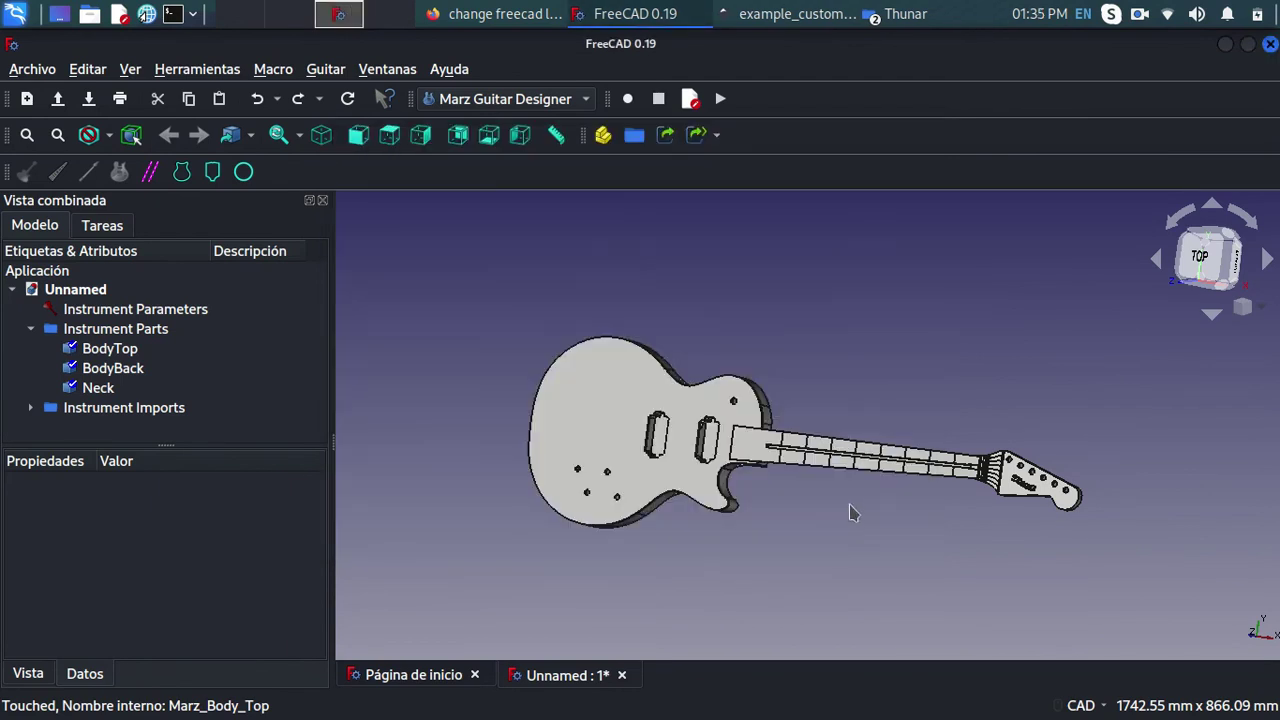